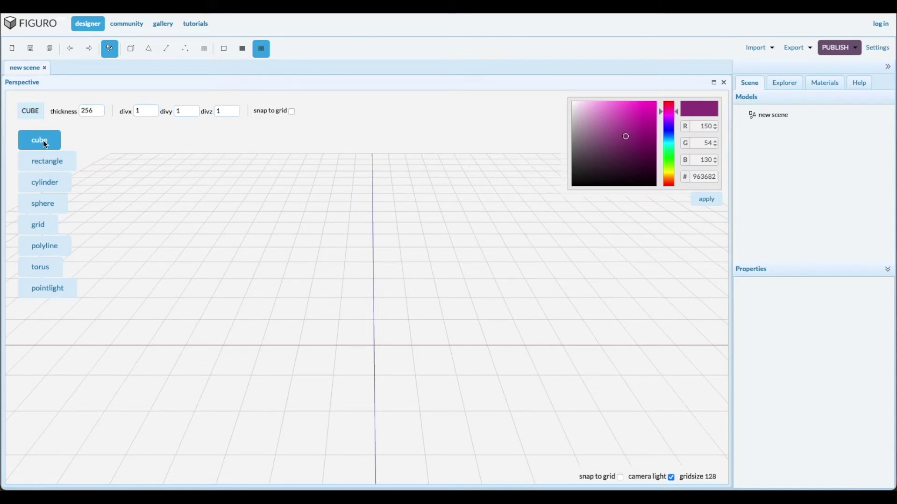
# - Draw a cube about 272 wide, 256 high and 238 deep at the grid's origin and select it
pyautogui.moveTo(336, 322); pyautogui.dragTo(423, 370)
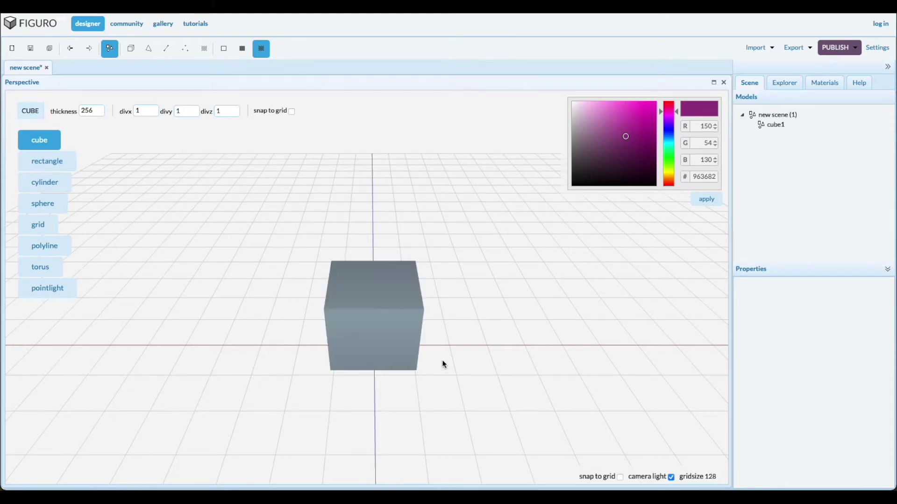
pyautogui.click(779, 126)
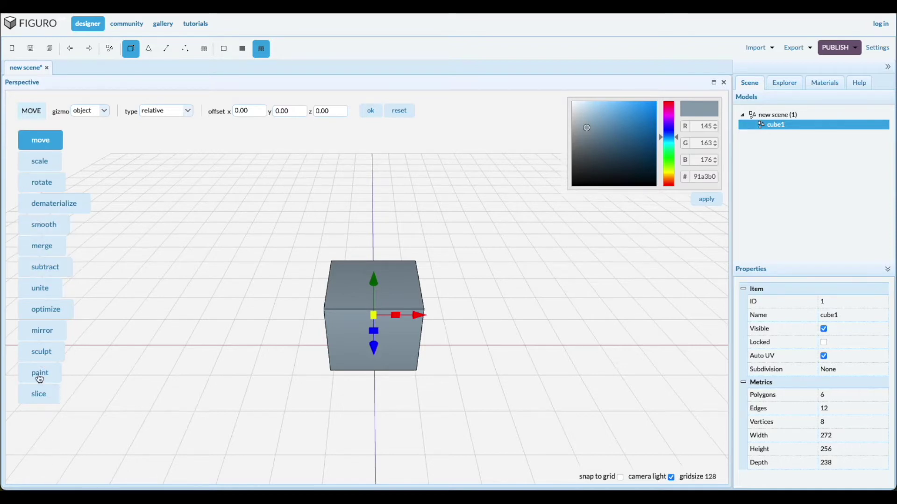
pyautogui.moveTo(243, 401)
pyautogui.mouseDown(button='right')
pyautogui.moveTo(242, 392)
pyautogui.moveTo(233, 400)
pyautogui.mouseUp(button='right')
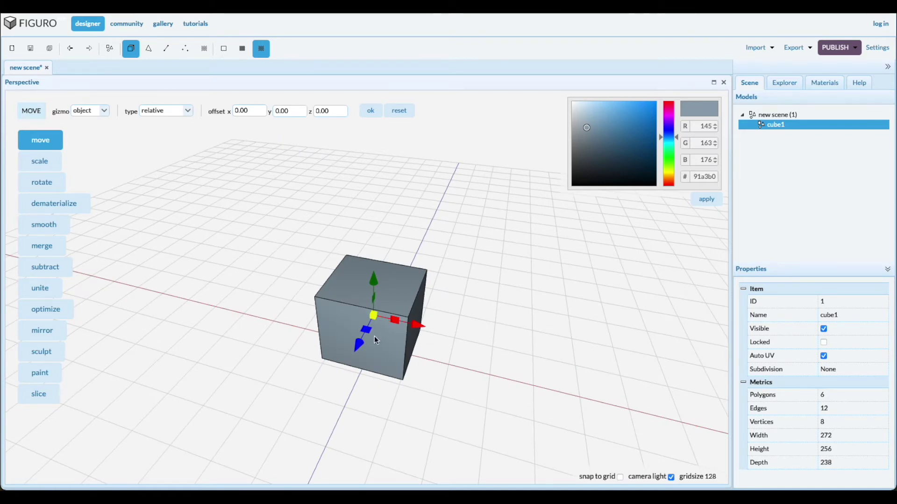
# - Duplicate the cube and move the copy along the red X axis so that it still partly overlaps the original
pyautogui.press('space')
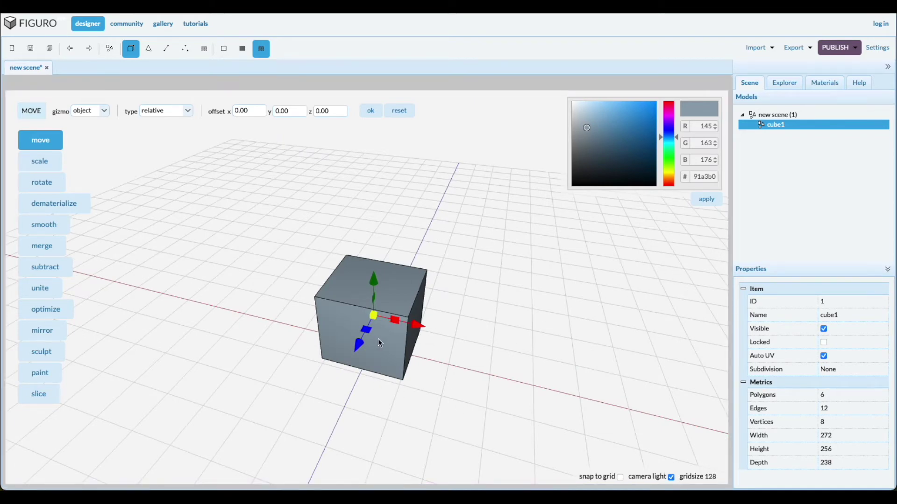
pyautogui.hotkey('ctrl', 'd')
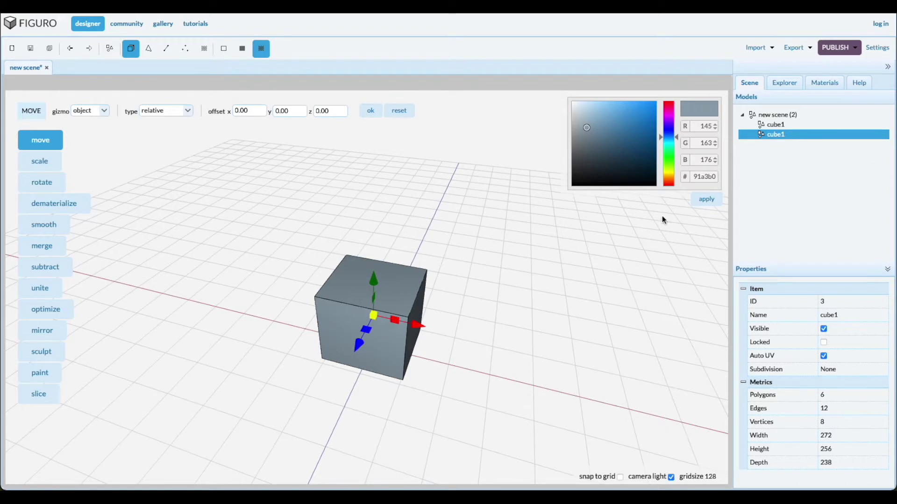
pyautogui.moveTo(418, 326)
pyautogui.mouseDown()
pyautogui.moveTo(462, 334)
pyautogui.moveTo(403, 327)
pyautogui.mouseUp()
# - Scale the duplicated cube down uniformly to about 209 wide, 197 high and 183 deep
pyautogui.click(41, 162)
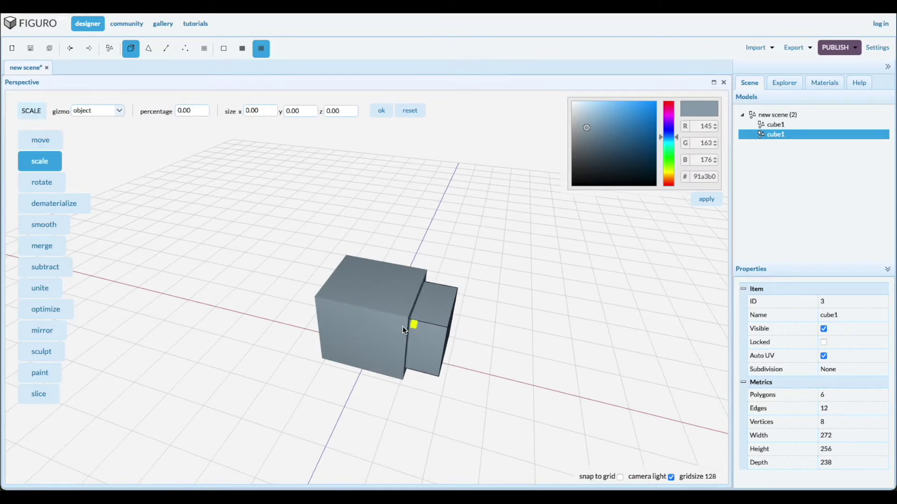
pyautogui.moveTo(489, 441)
pyautogui.mouseDown()
pyautogui.moveTo(473, 434)
pyautogui.moveTo(498, 434)
pyautogui.mouseUp()
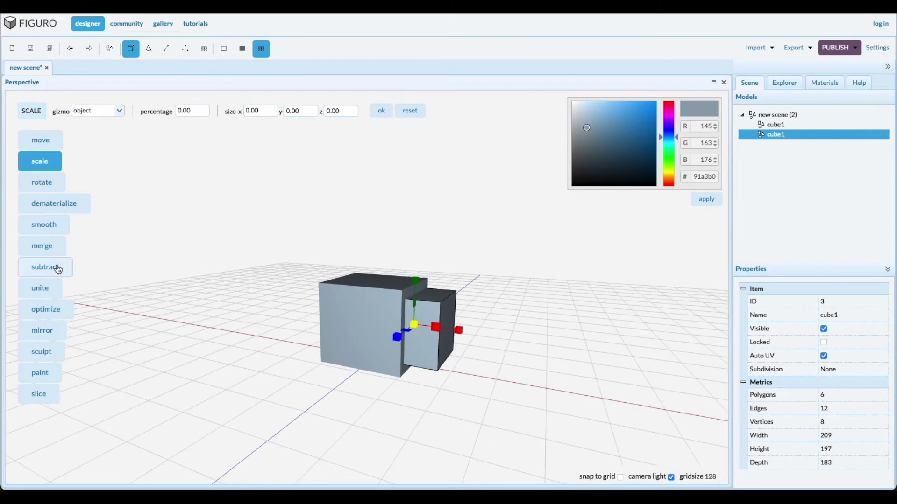
# - Merge the large and small cubes into a single model and select the merged model
pyautogui.click(45, 247)
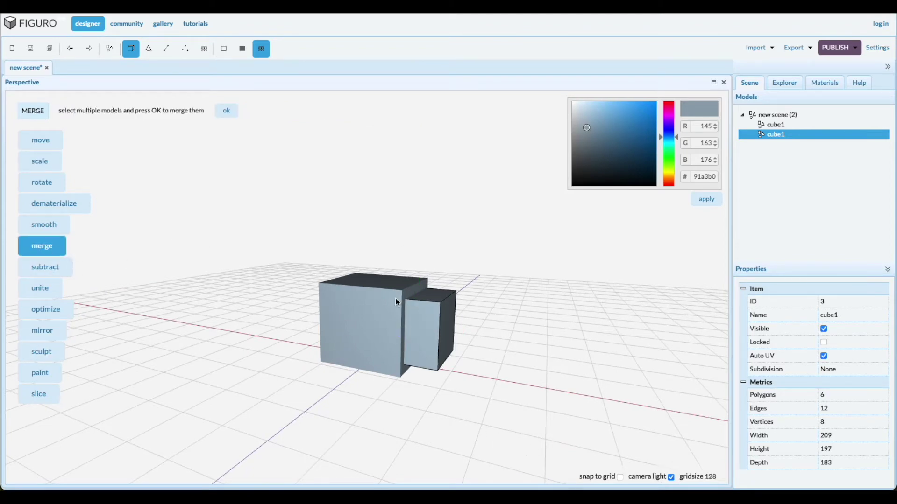
pyautogui.click(807, 126)
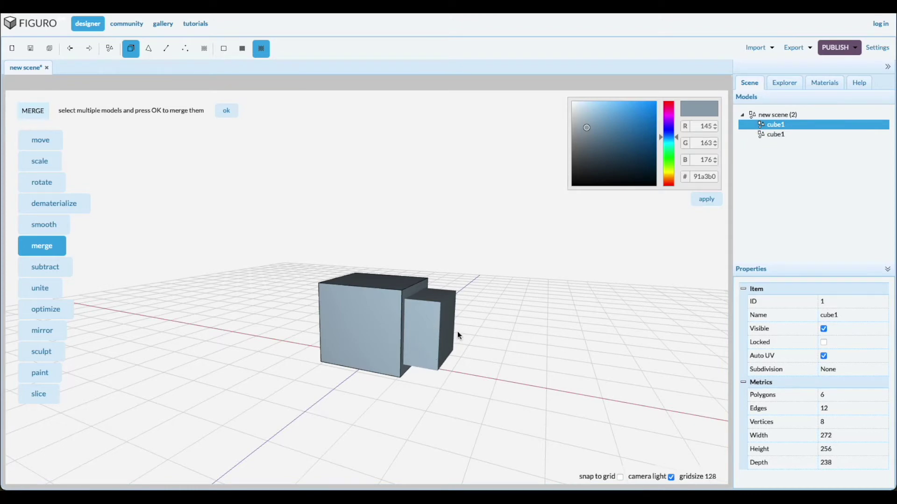
pyautogui.click(430, 326)
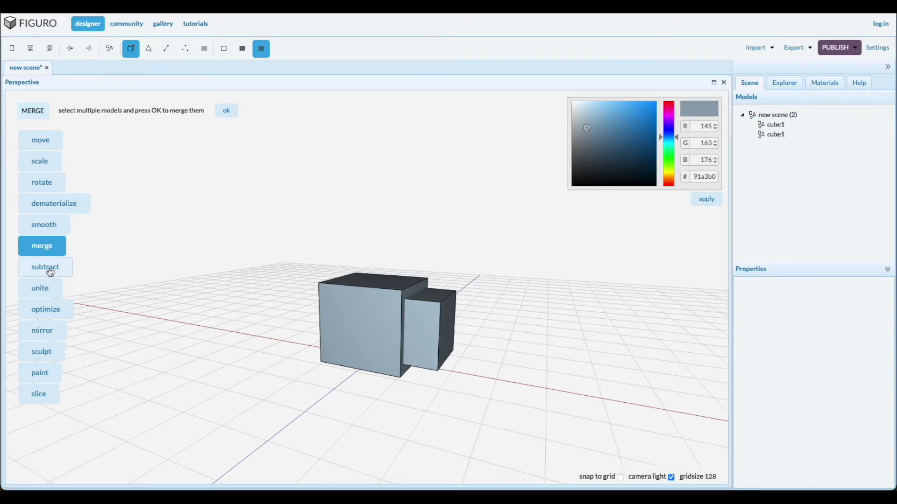
pyautogui.click(230, 115)
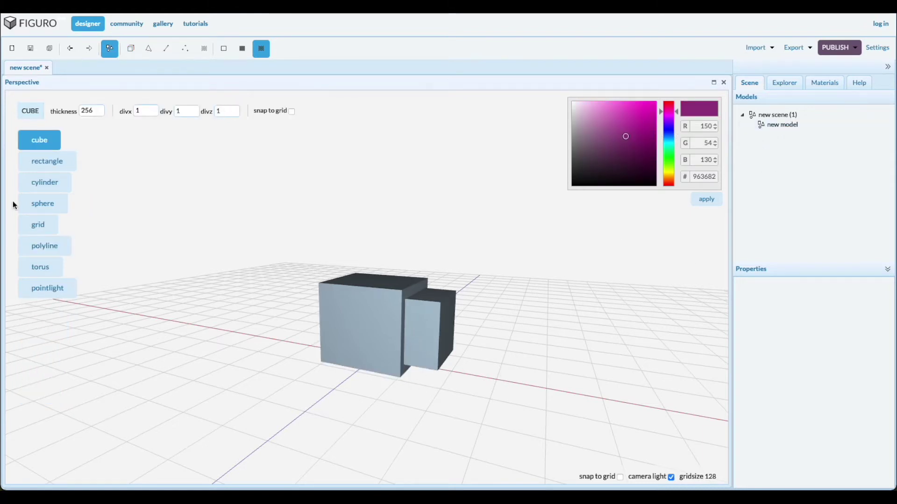
pyautogui.click(781, 125)
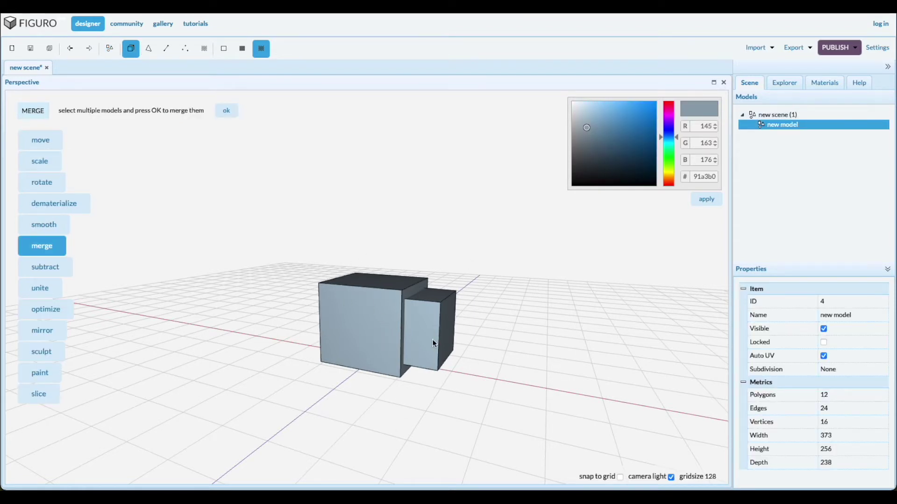
pyautogui.press('space')
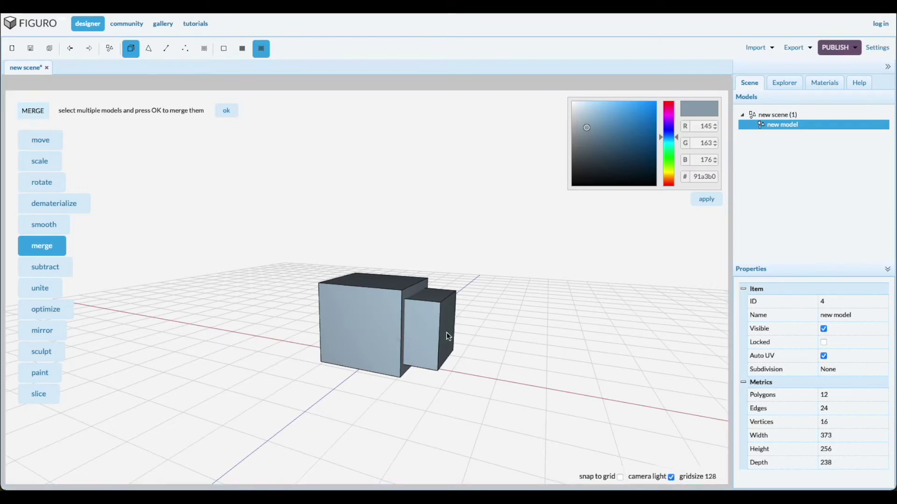
# - Delete the small cube's front face from the merged model to look at the geometry inside
pyautogui.click(149, 49)
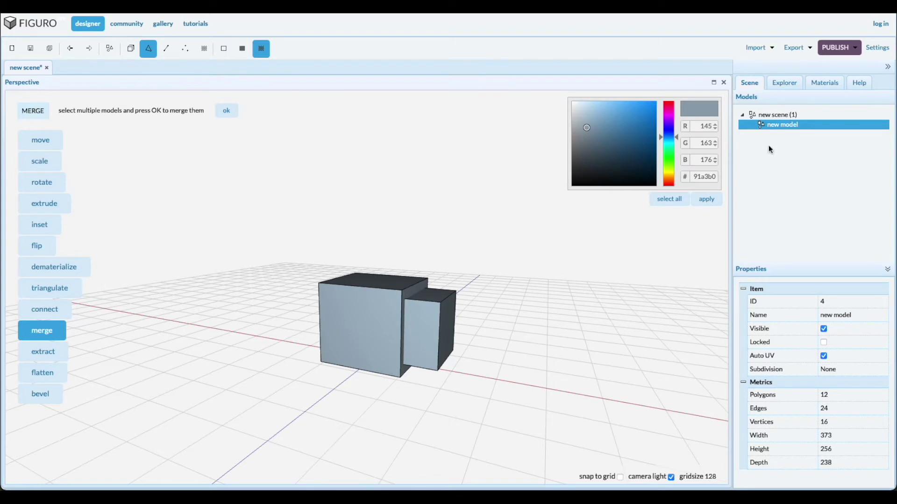
pyautogui.click(422, 332)
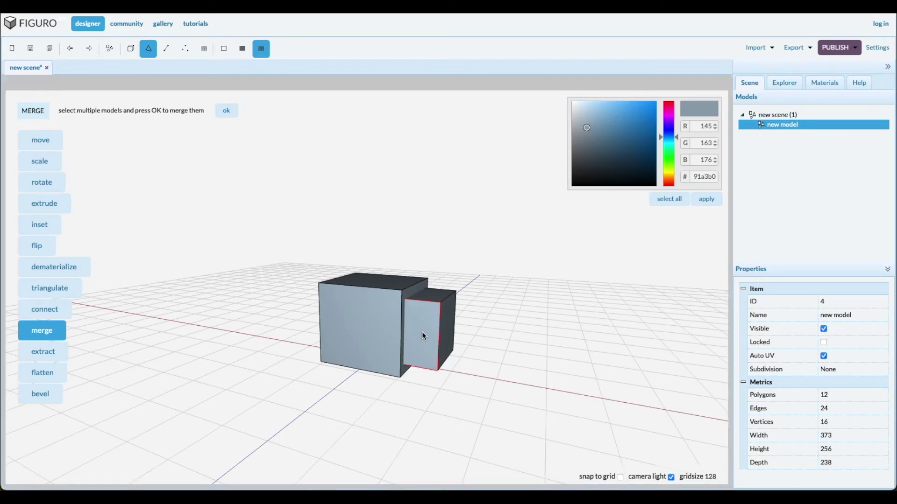
pyautogui.press('Delete')
pyautogui.moveTo(422, 408); pyautogui.dragTo(421, 407)
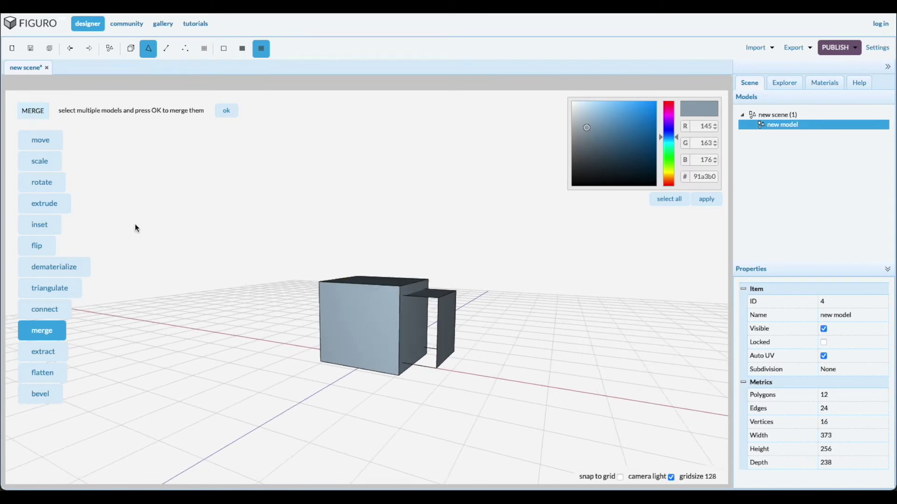
# - Undo the face deletion and the merge of the two cubes
pyautogui.click(72, 49)
pyautogui.click(72, 48)
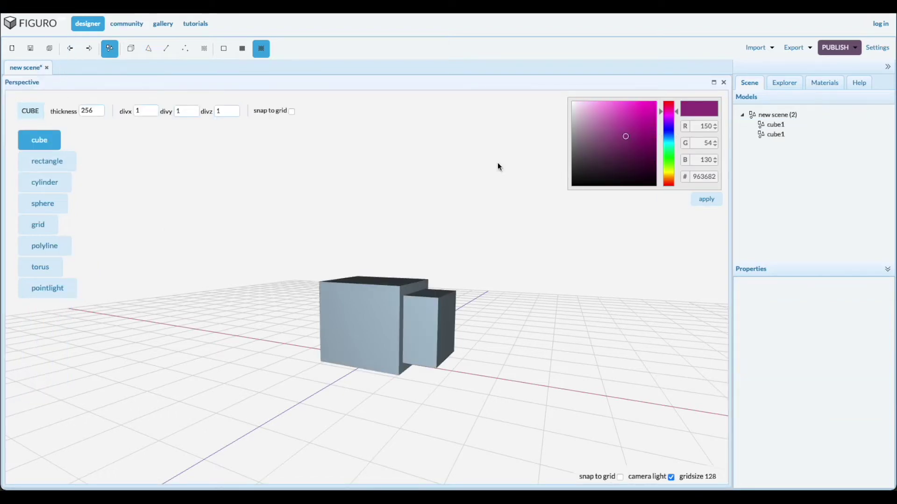
# - Unite the large and small cubes into one solid and view the faces where they join
pyautogui.click(376, 314)
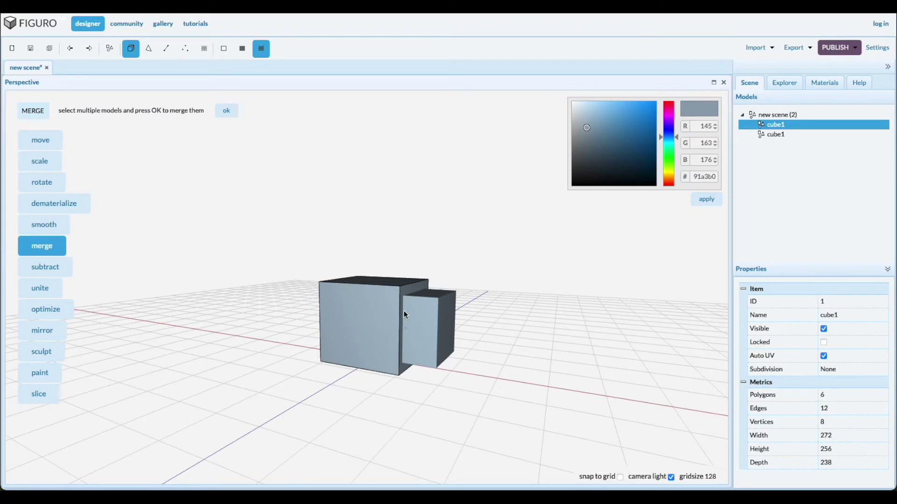
pyautogui.click(427, 327)
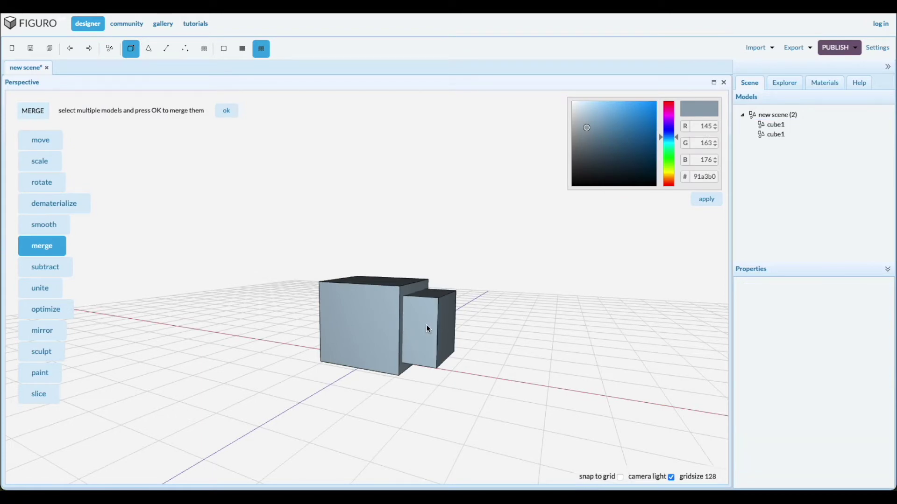
pyautogui.click(42, 288)
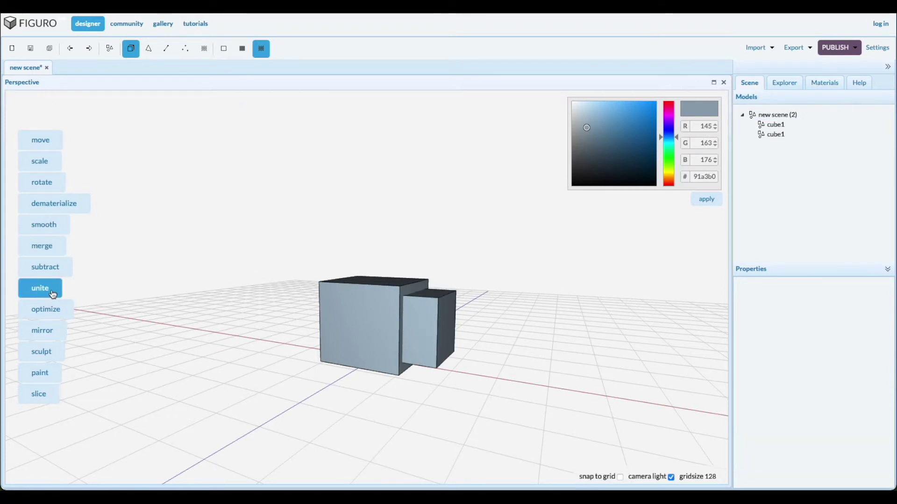
pyautogui.click(221, 110)
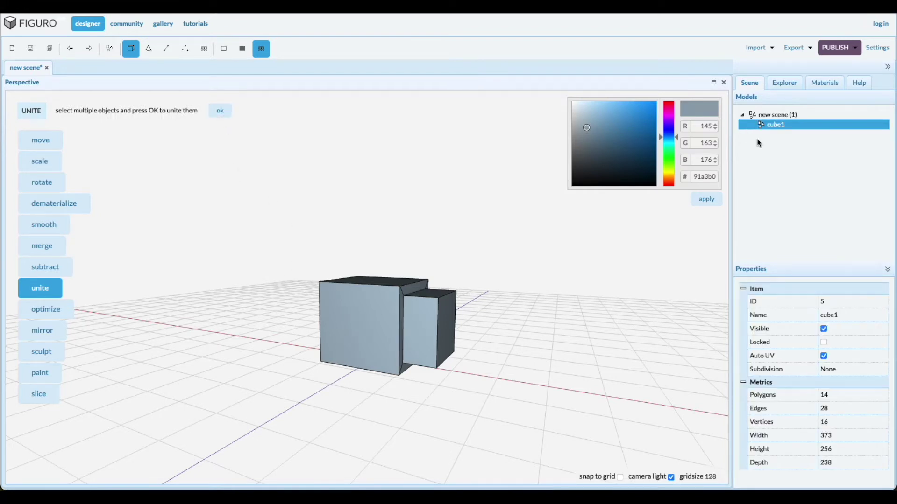
pyautogui.moveTo(497, 372); pyautogui.dragTo(478, 374)
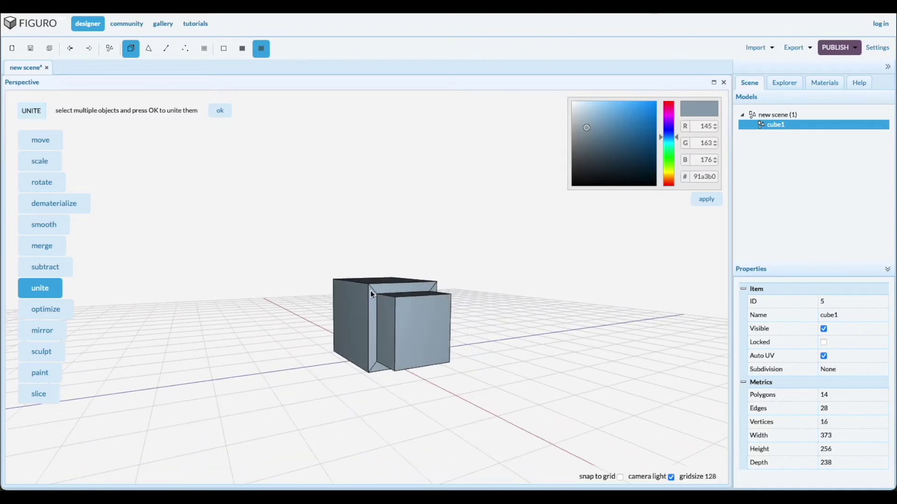
pyautogui.moveTo(420, 421); pyautogui.dragTo(435, 423)
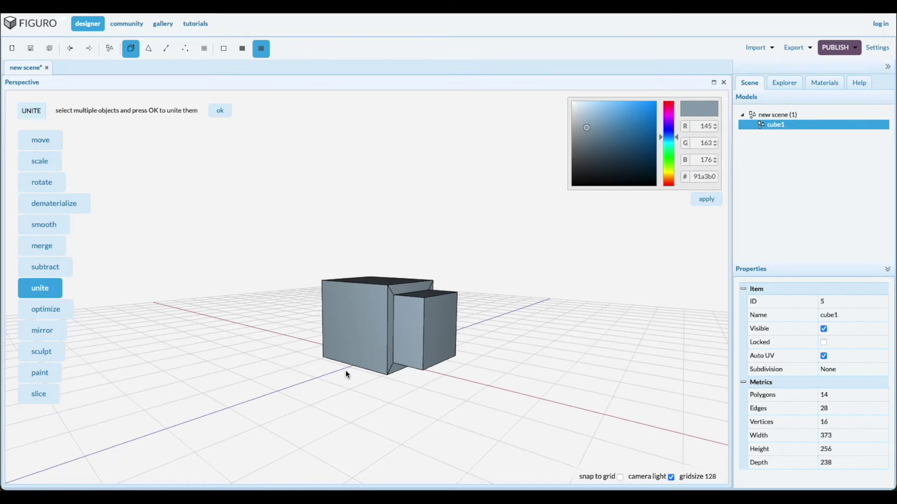
# - Delete the front face of the smaller block on the united solid to look inside it
pyautogui.click(149, 49)
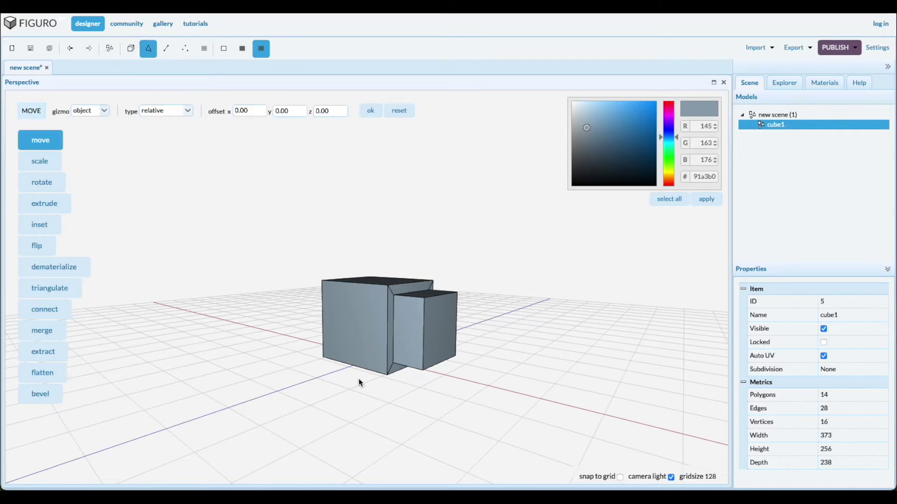
pyautogui.click(403, 338)
pyautogui.press('Delete')
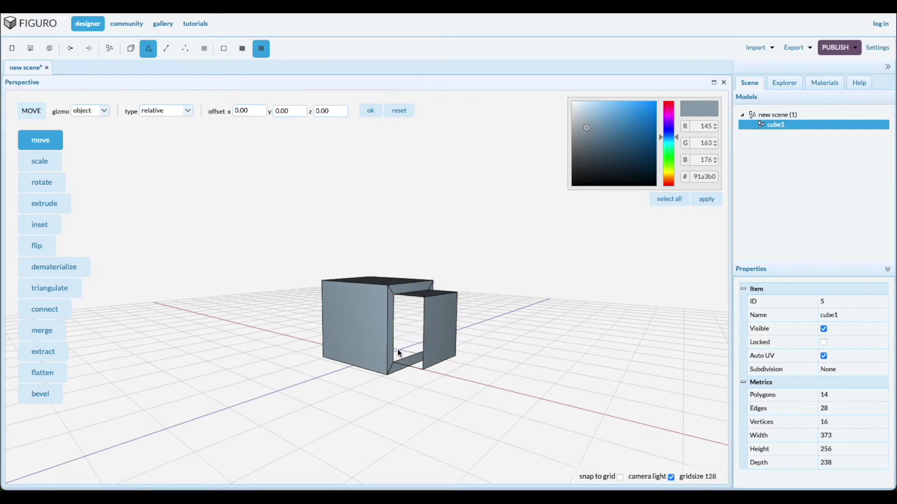
pyautogui.moveTo(433, 419); pyautogui.dragTo(450, 414)
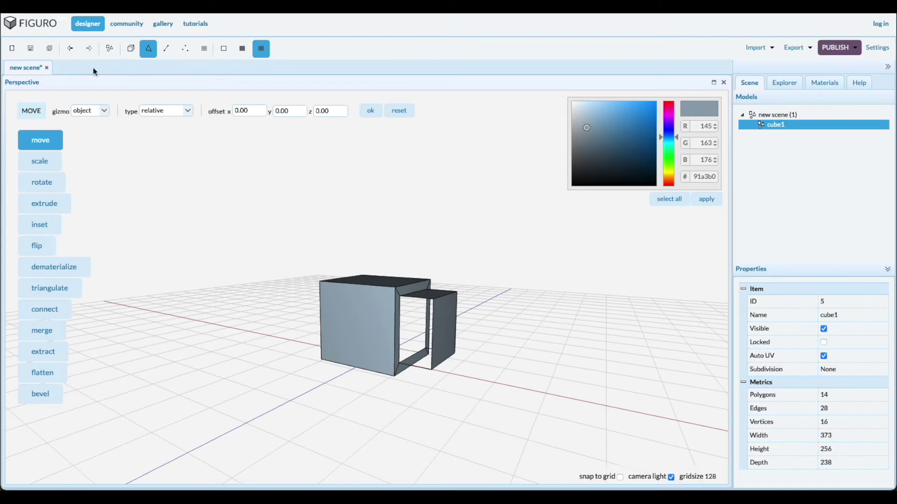
# - Undo the face deletion and the union, back to two separate cubes
pyautogui.click(71, 49)
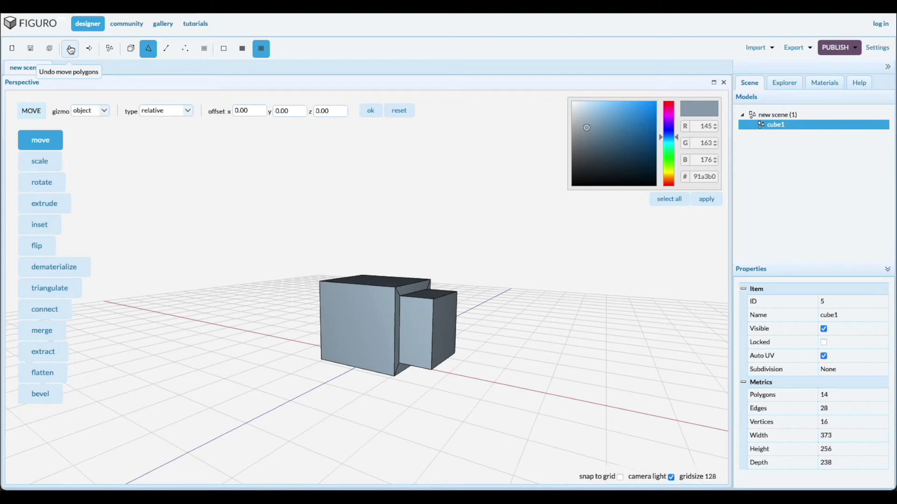
pyautogui.click(70, 49)
pyautogui.click(70, 49)
pyautogui.click(71, 49)
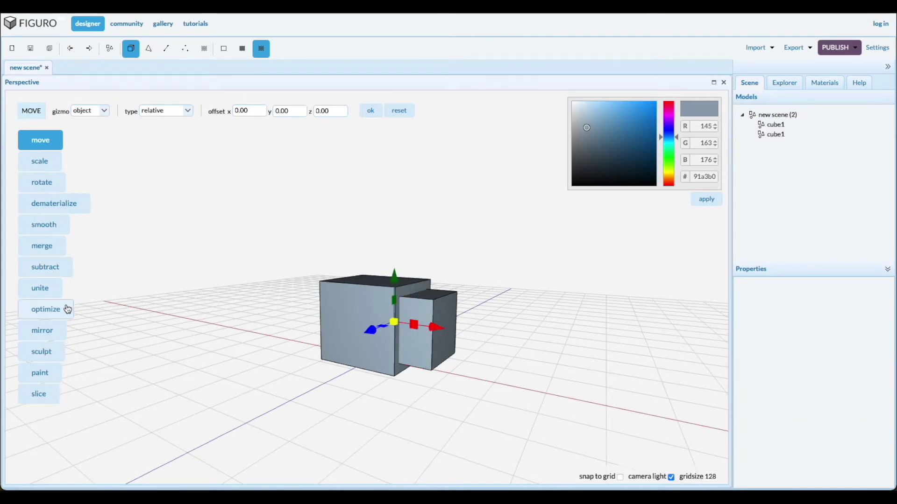
# - Subtract the small cube from the large cube and view the resulting cavity
pyautogui.click(57, 270)
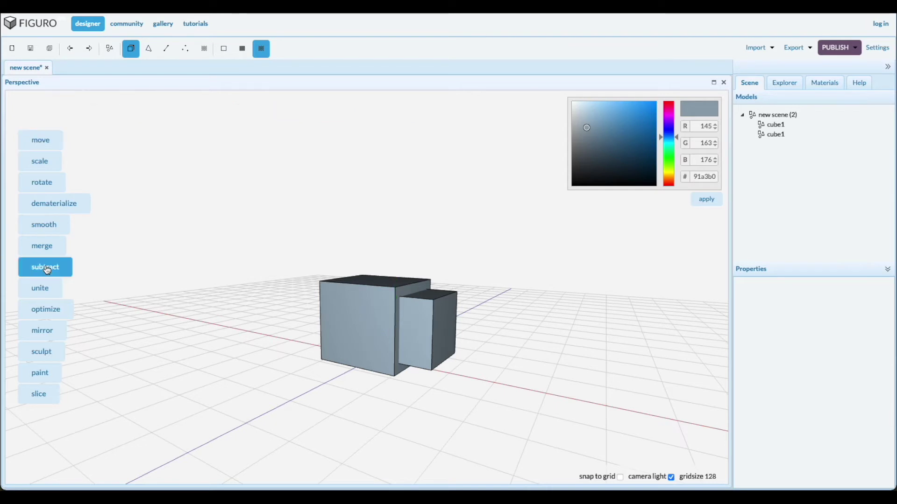
pyautogui.click(350, 311)
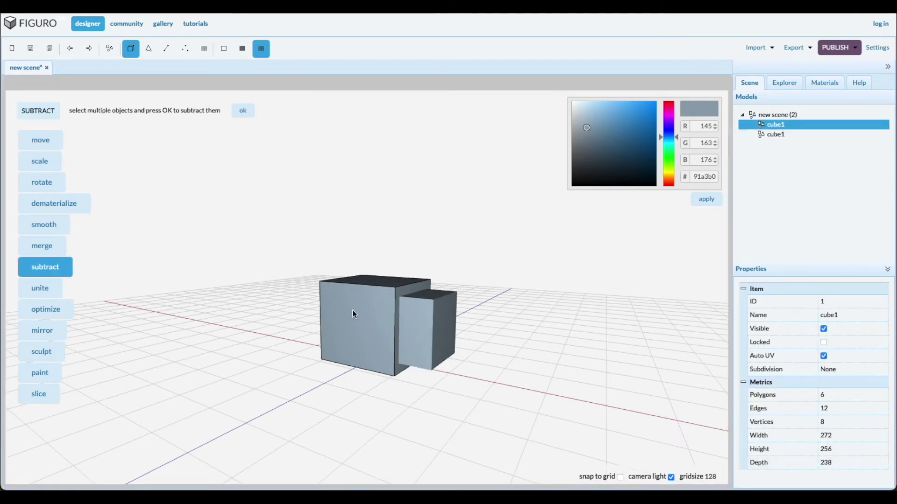
pyautogui.click(419, 333)
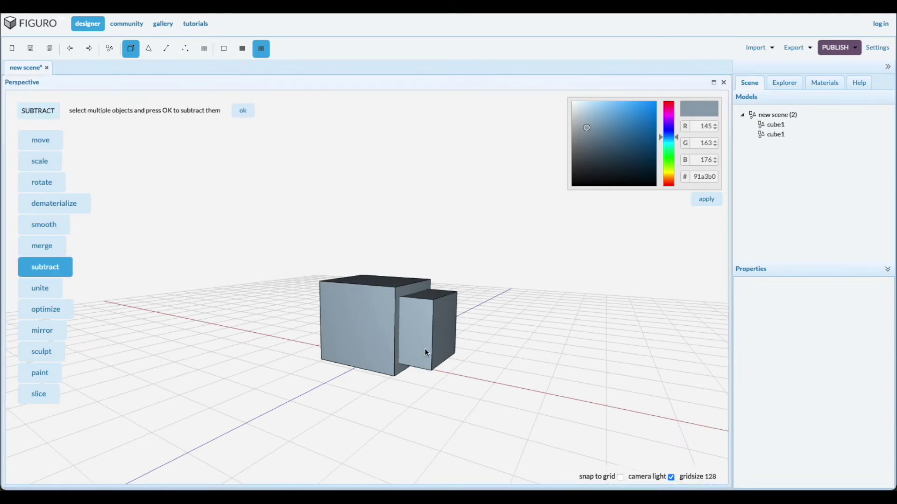
pyautogui.click(251, 114)
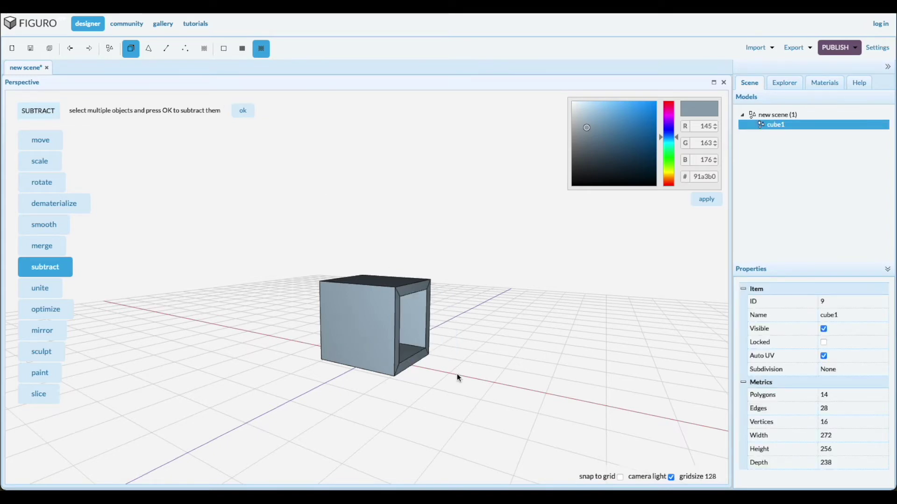
pyautogui.moveTo(459, 428); pyautogui.dragTo(450, 409)
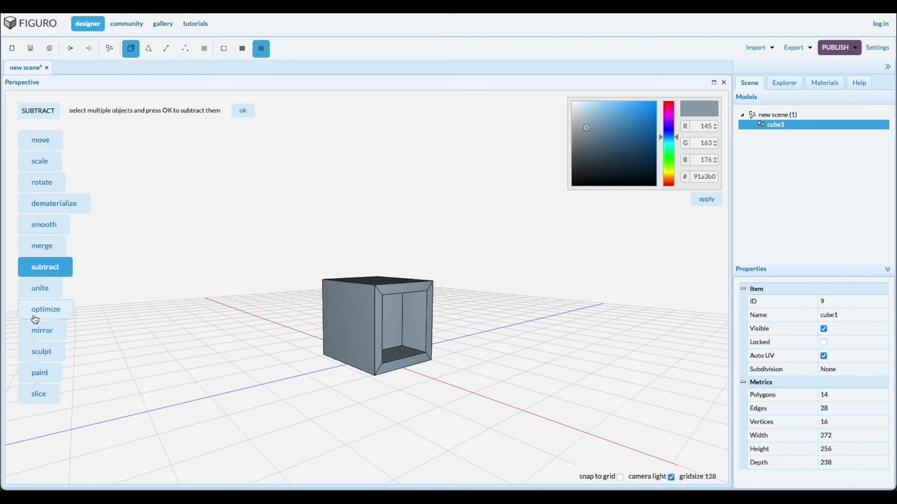
# - Undo the subtraction and the scaling of the duplicated cube
pyautogui.click(70, 49)
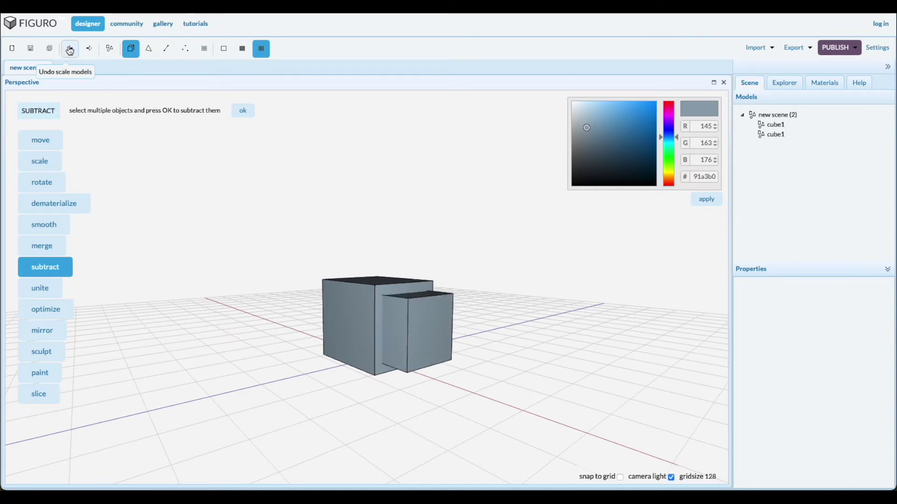
pyautogui.click(70, 50)
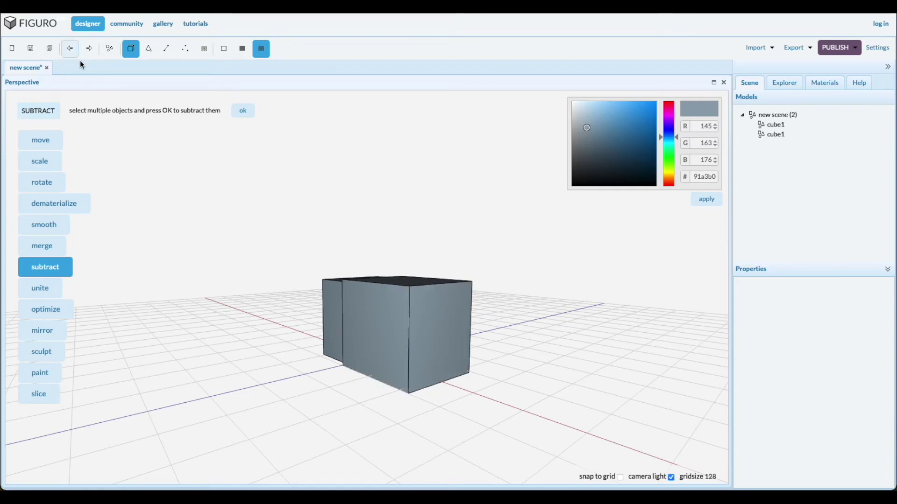
# - Redo the scaling of the duplicated cube
pyautogui.click(88, 48)
pyautogui.moveTo(132, 320); pyautogui.dragTo(225, 336)
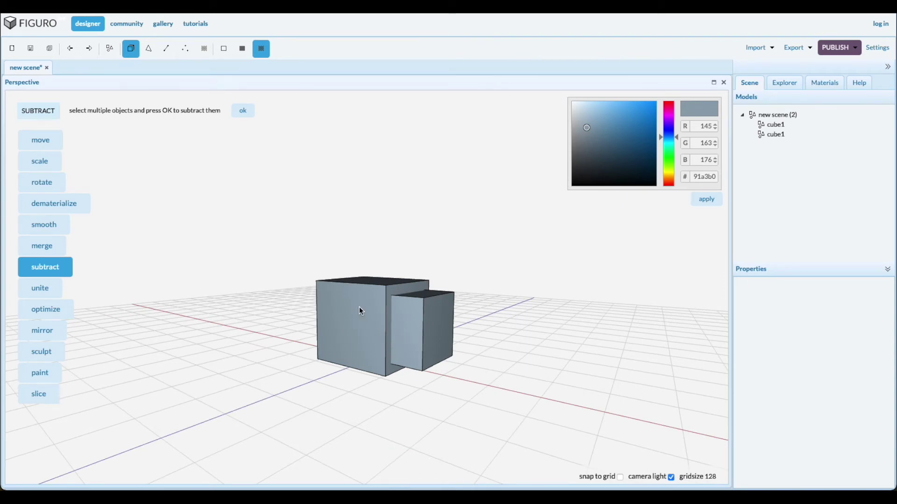
# - Subtract the large cube from the small cube, inspect the remaining block, and undo the subtraction
pyautogui.click(346, 311)
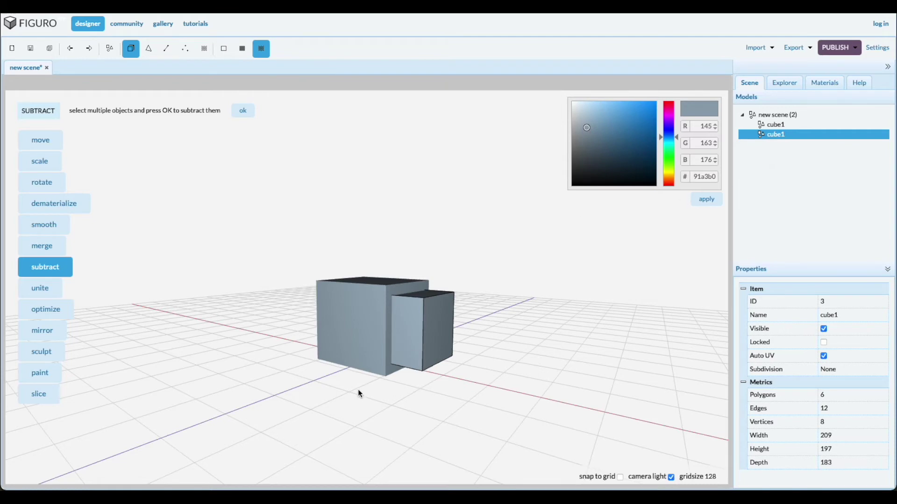
pyautogui.click(346, 316)
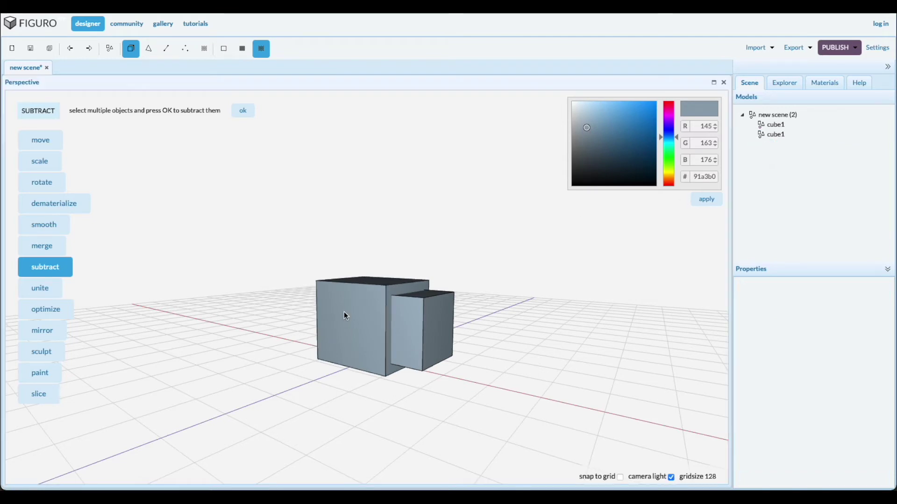
pyautogui.click(243, 112)
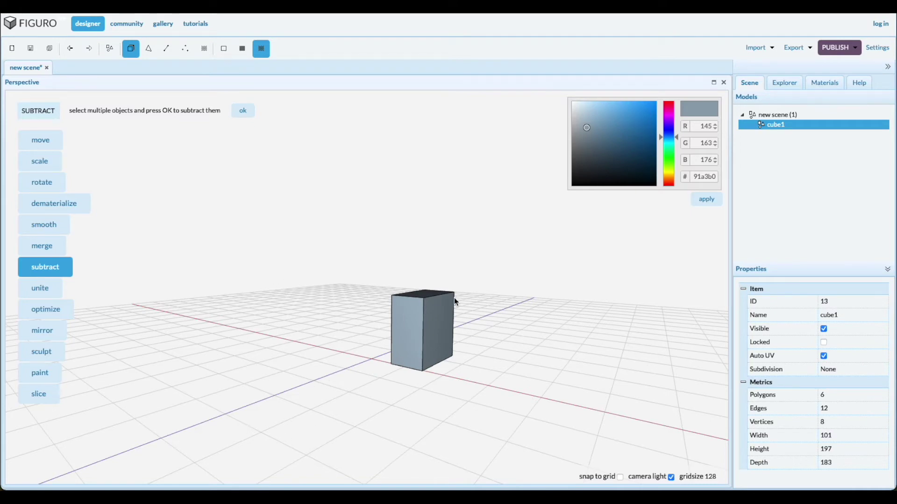
pyautogui.moveTo(376, 411)
pyautogui.mouseDown()
pyautogui.moveTo(401, 406)
pyautogui.moveTo(379, 416)
pyautogui.mouseUp()
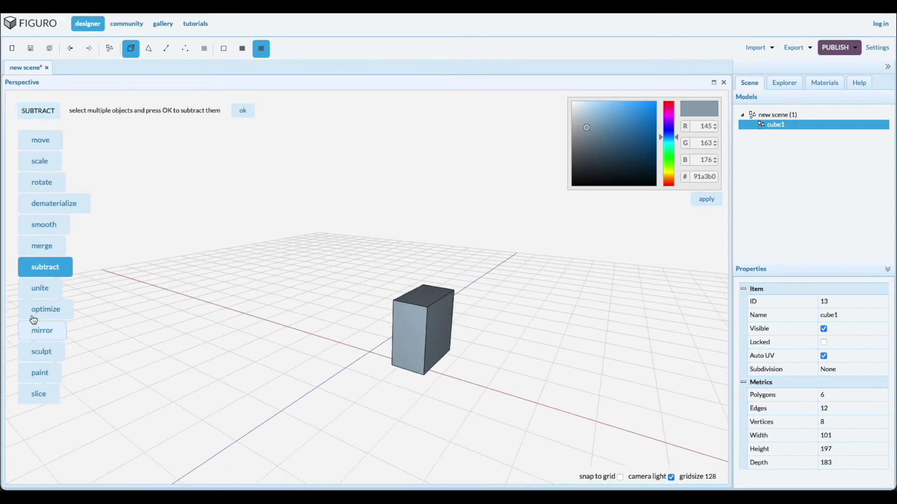
pyautogui.click(71, 48)
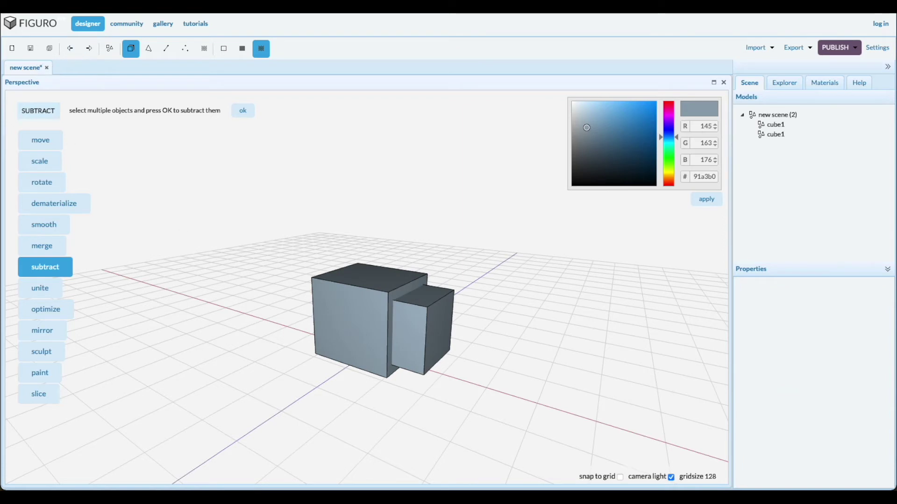
# - Triangulate all polygons of both cubes using the normal type
pyautogui.click(45, 310)
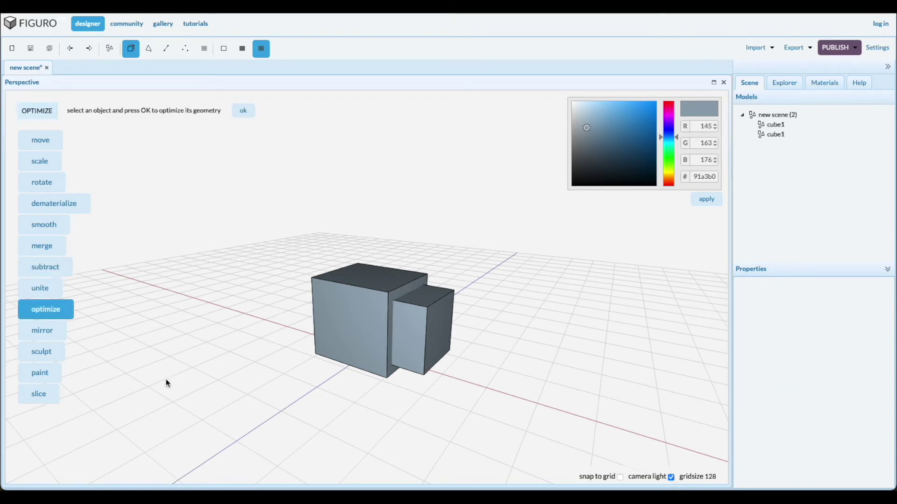
pyautogui.click(148, 48)
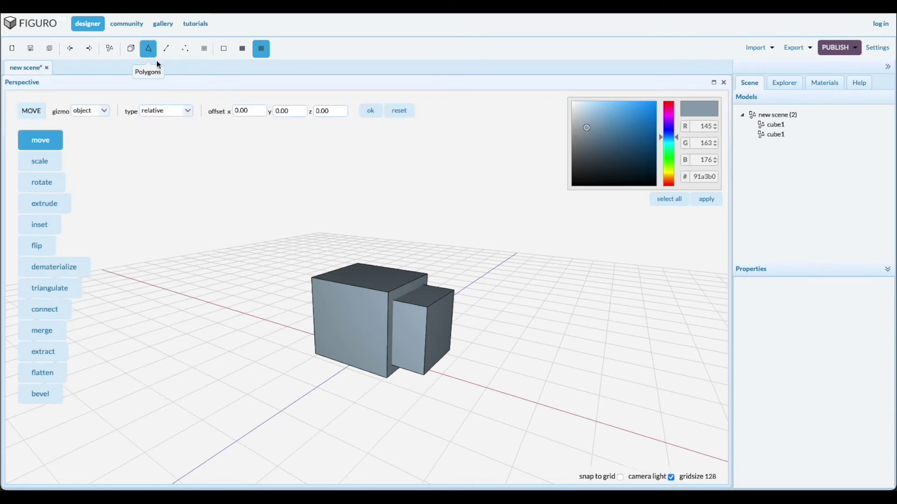
pyautogui.moveTo(228, 328); pyautogui.dragTo(238, 329)
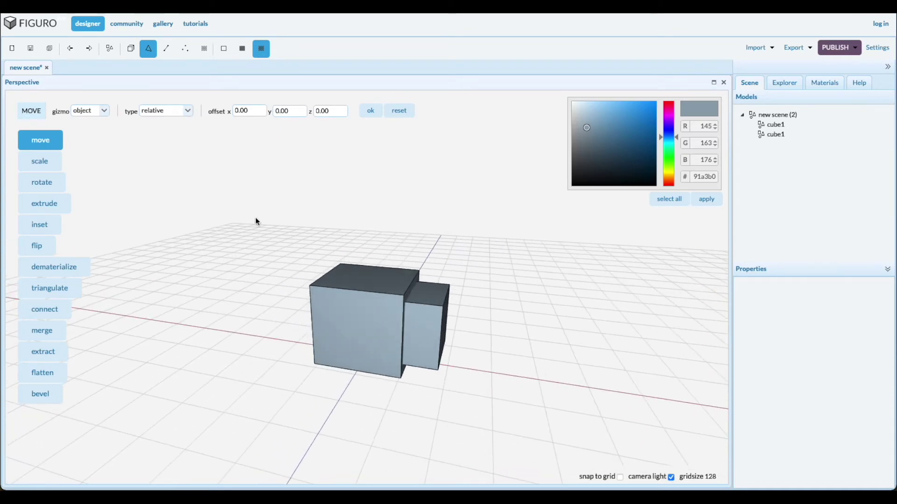
pyautogui.moveTo(234, 225); pyautogui.dragTo(504, 413)
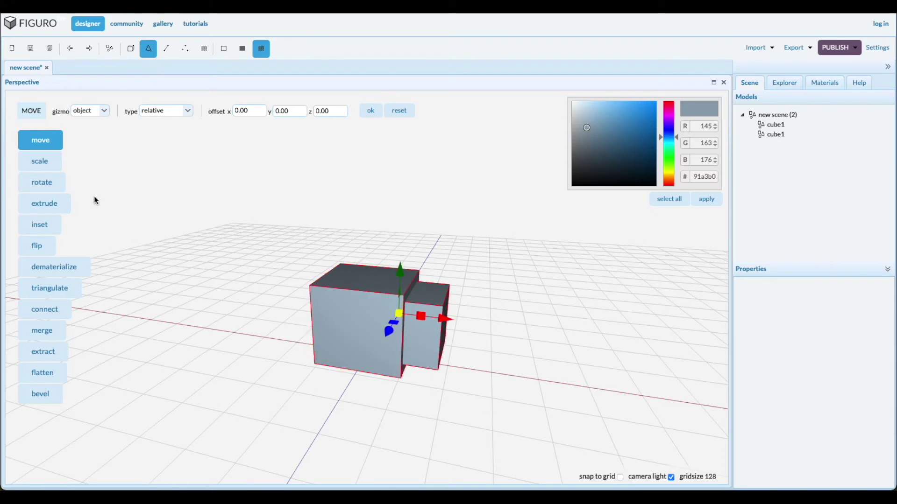
pyautogui.click(55, 289)
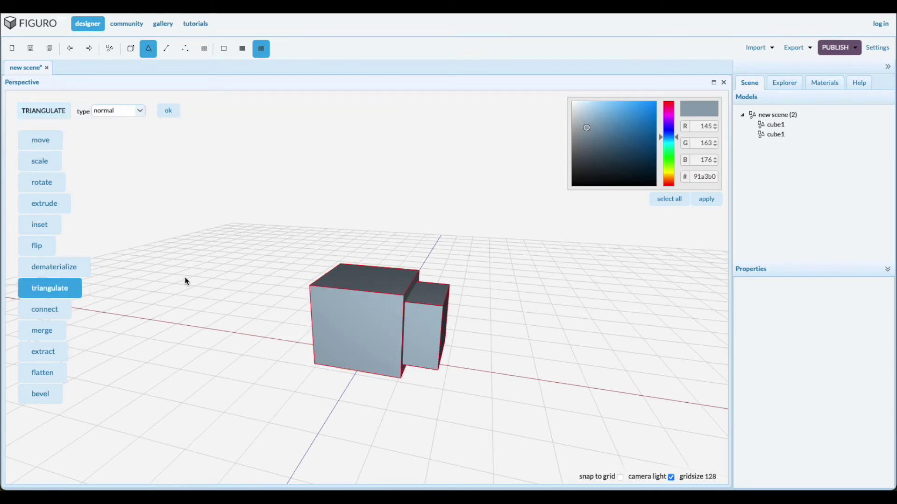
pyautogui.click(170, 113)
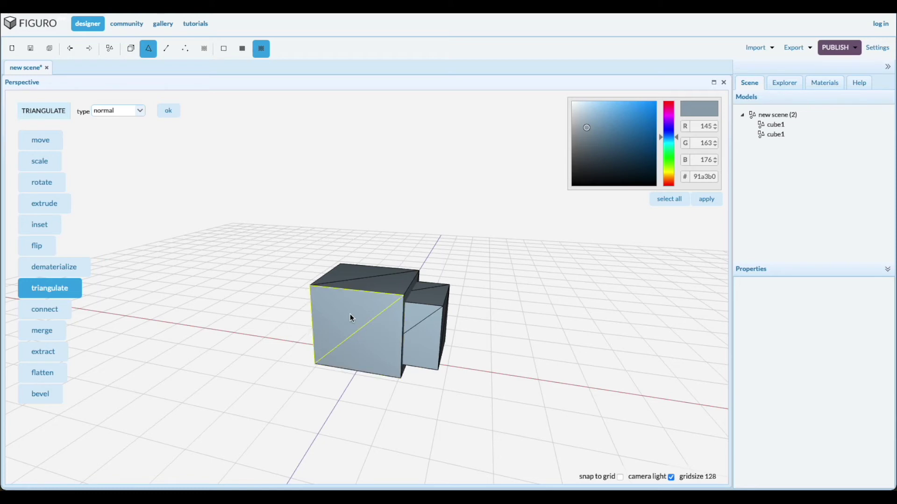
# - Select both triangulated cubes as objects and optimize their geometry
pyautogui.click(131, 49)
pyautogui.click(238, 298)
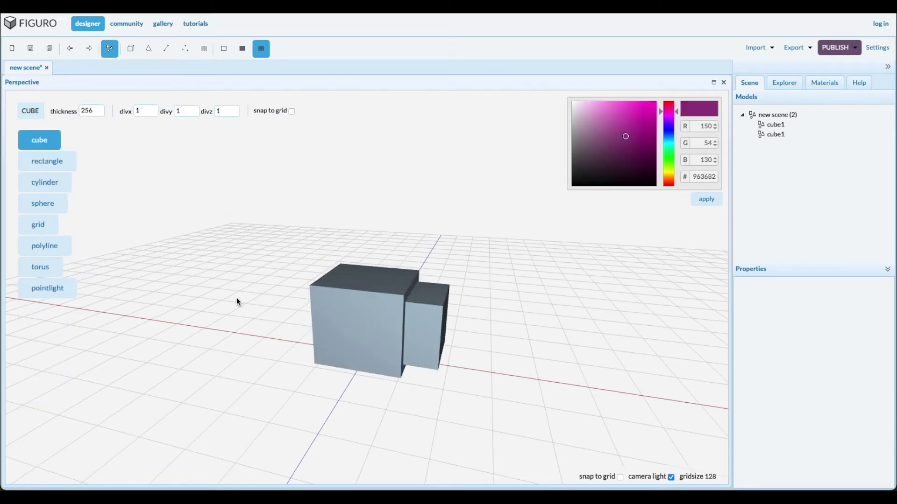
pyautogui.moveTo(244, 215); pyautogui.dragTo(516, 426)
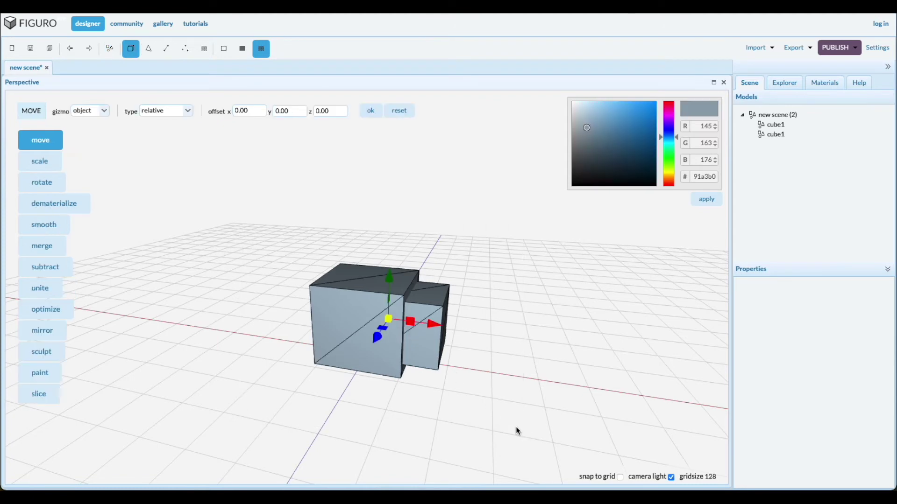
pyautogui.click(57, 310)
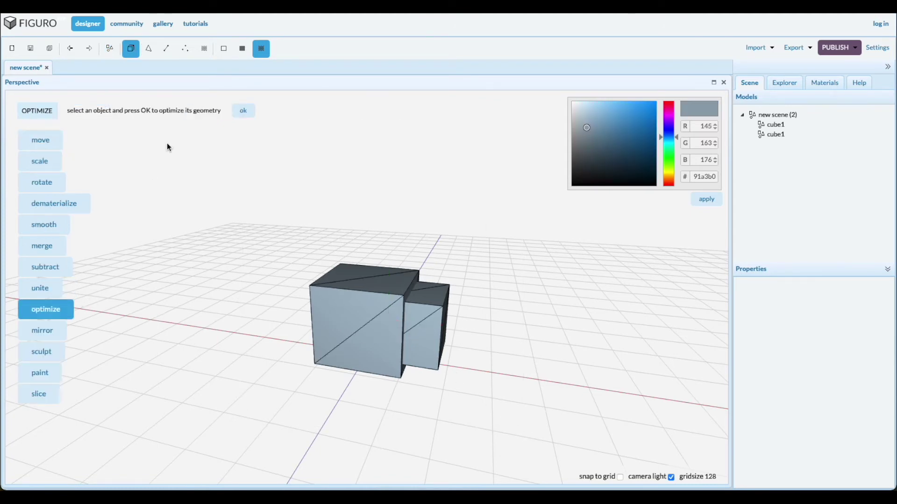
pyautogui.click(244, 111)
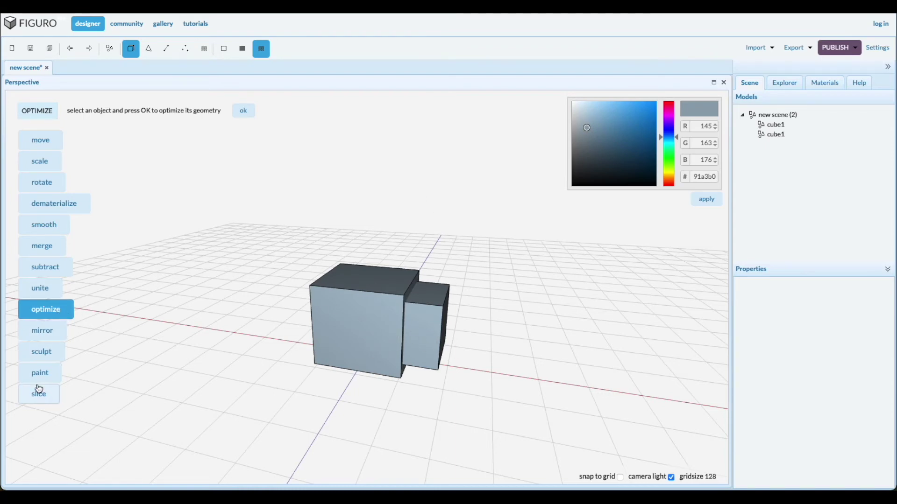
# - Move both cubes together along the red axis until they lie entirely on one side of the blue axis
pyautogui.click(41, 332)
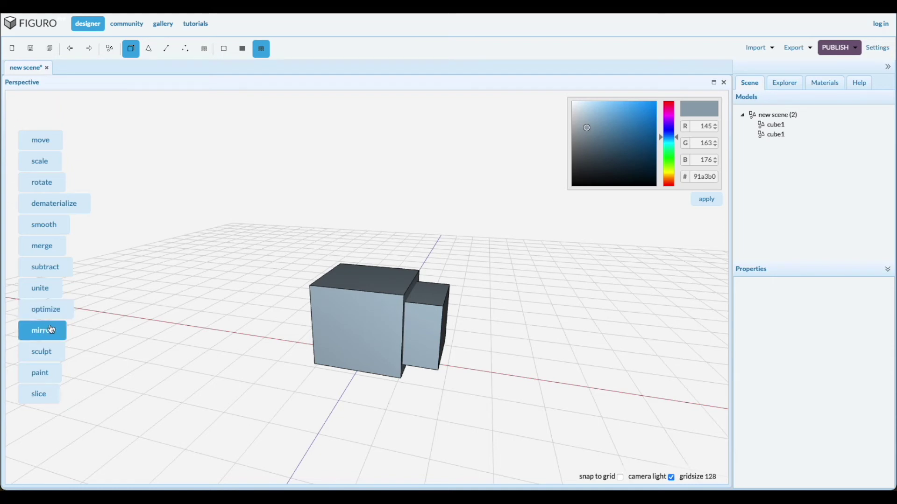
pyautogui.moveTo(262, 233); pyautogui.dragTo(495, 402)
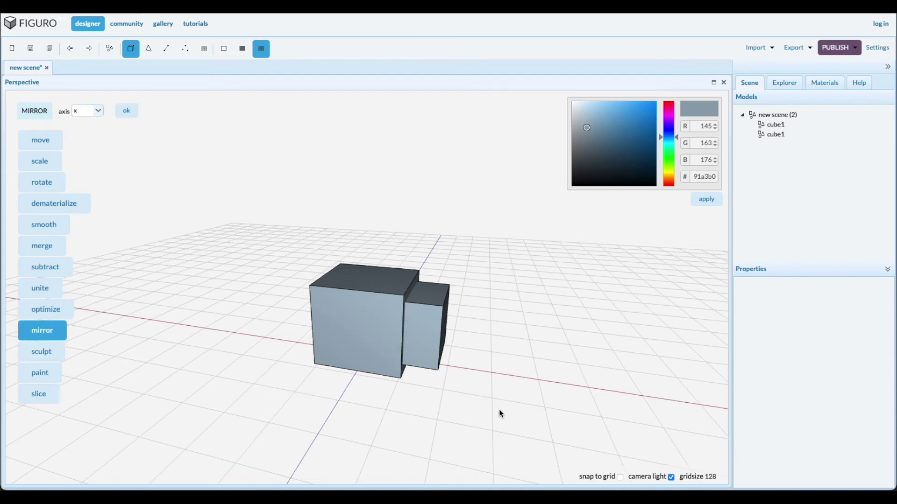
pyautogui.click(50, 145)
pyautogui.moveTo(418, 335); pyautogui.dragTo(326, 301)
# - Mirror the two cubes with the mirror axis set to z
pyautogui.click(46, 332)
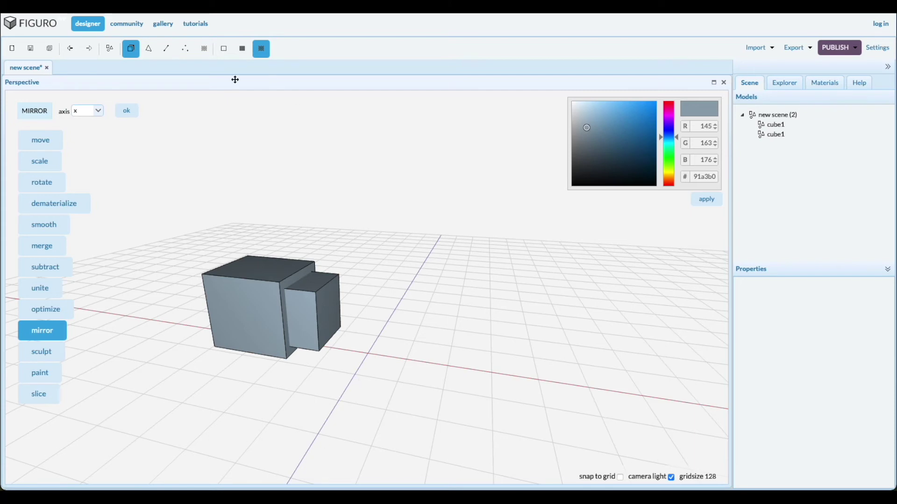
pyautogui.click(100, 111)
pyautogui.click(88, 144)
pyautogui.click(127, 112)
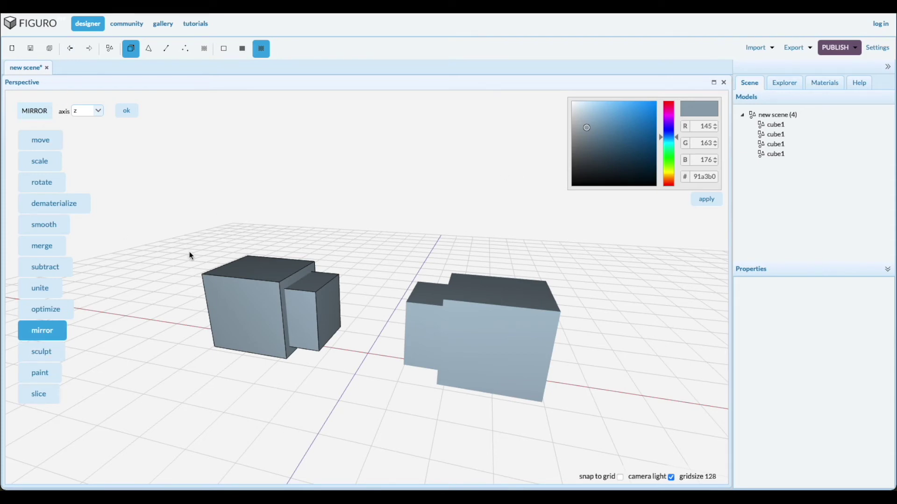
# - Delete all the original and mirrored cubes, and draw a 20-segment sphere about 555 units wide near the grid's centre
pyautogui.moveTo(180, 230)
pyautogui.mouseDown()
pyautogui.moveTo(374, 366)
pyautogui.moveTo(636, 448)
pyautogui.mouseUp()
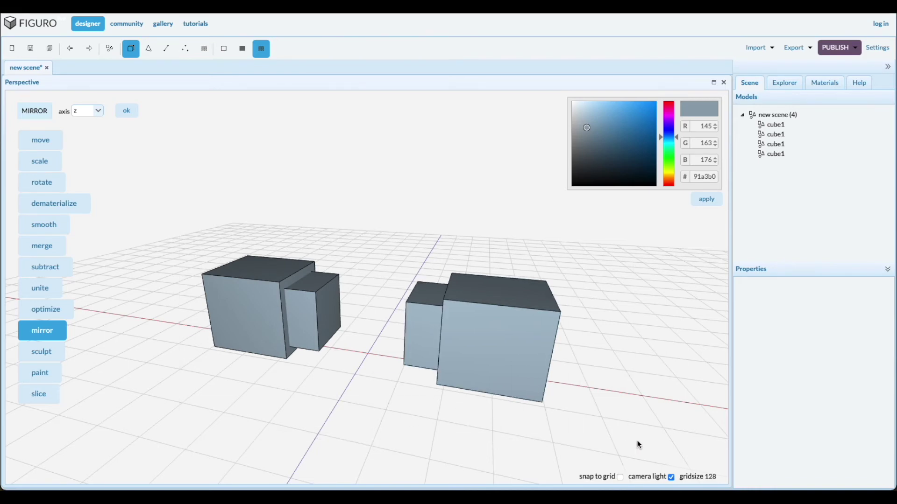
pyautogui.press('Delete')
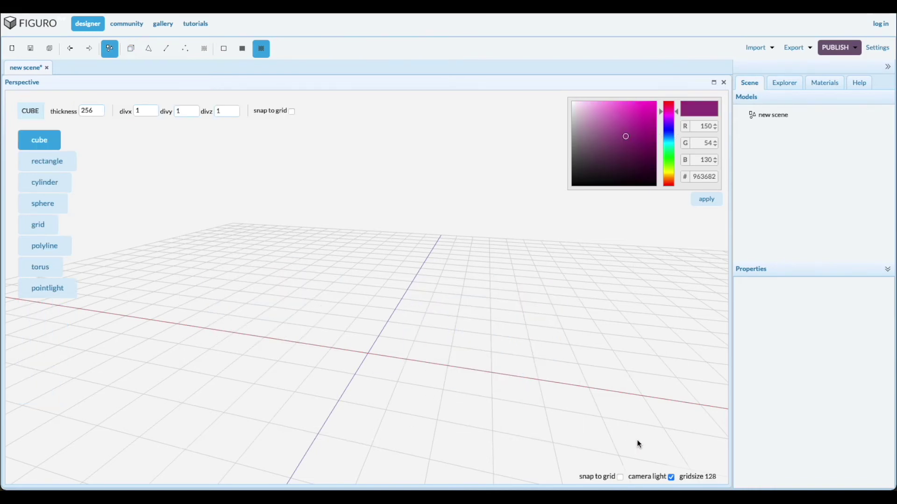
pyautogui.click(44, 205)
pyautogui.moveTo(345, 331); pyautogui.dragTo(373, 360)
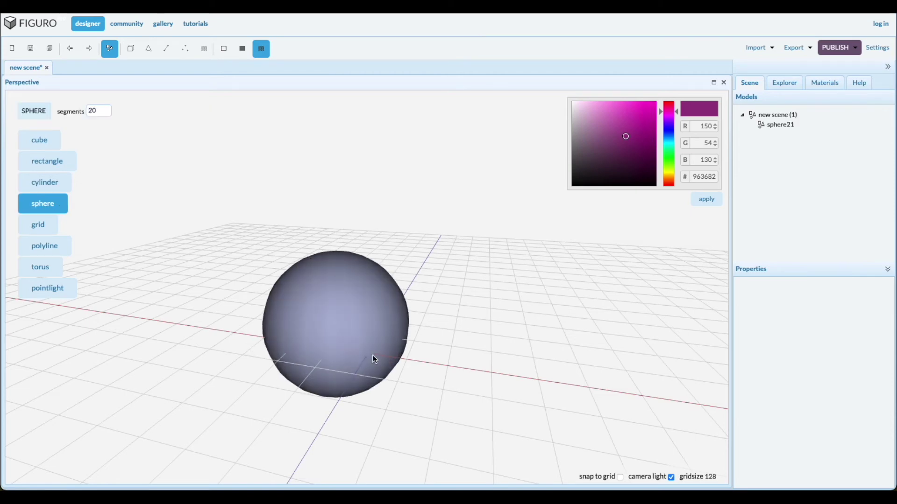
# - Smooth the sphere twice to make its mesh denser
pyautogui.click(780, 126)
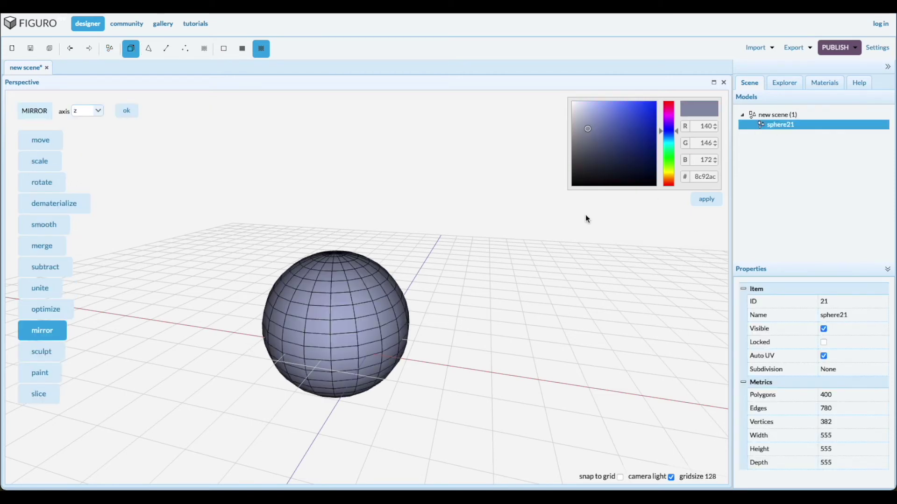
pyautogui.click(57, 222)
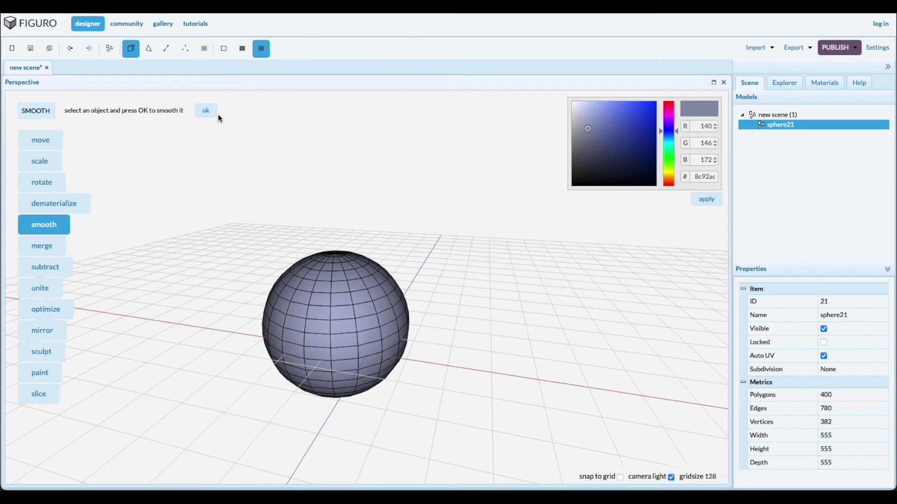
pyautogui.click(206, 111)
pyautogui.click(206, 111)
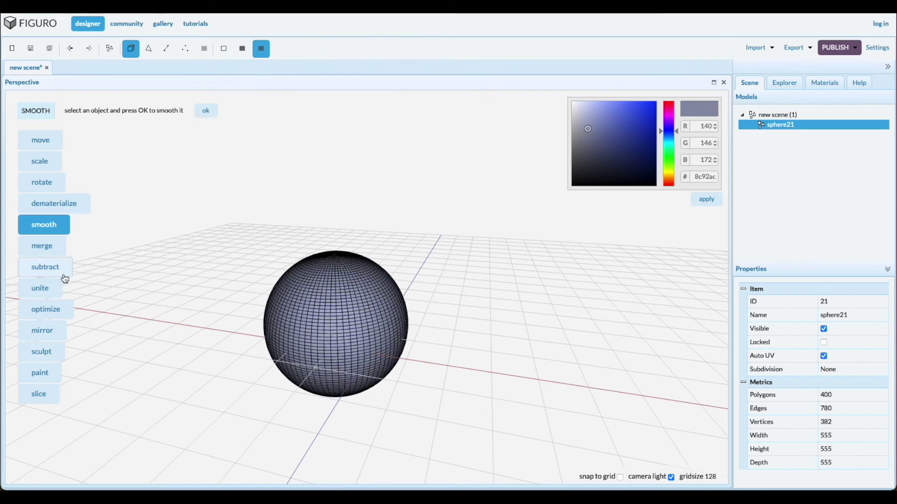
# - Sculpt the front of the sphere with strokes at range 100 and strength 2
pyautogui.click(49, 352)
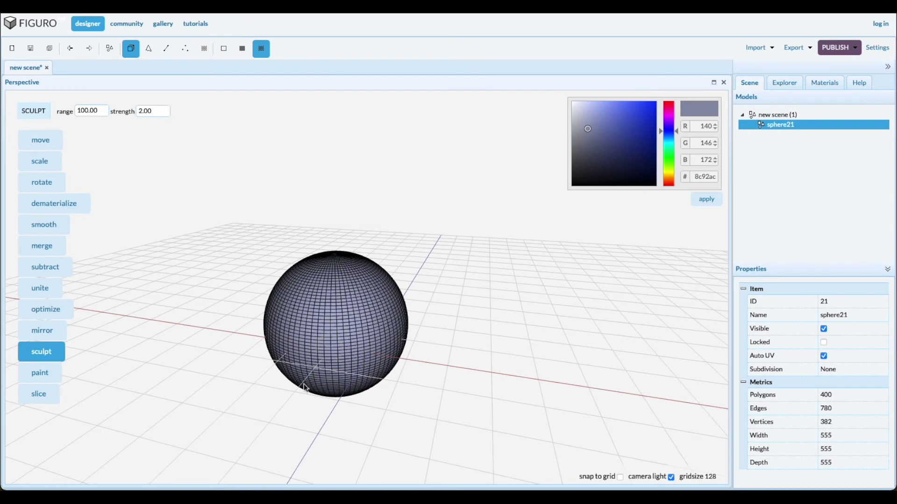
pyautogui.moveTo(316, 330)
pyautogui.mouseDown()
pyautogui.moveTo(294, 327)
pyautogui.moveTo(368, 325)
pyautogui.mouseUp()
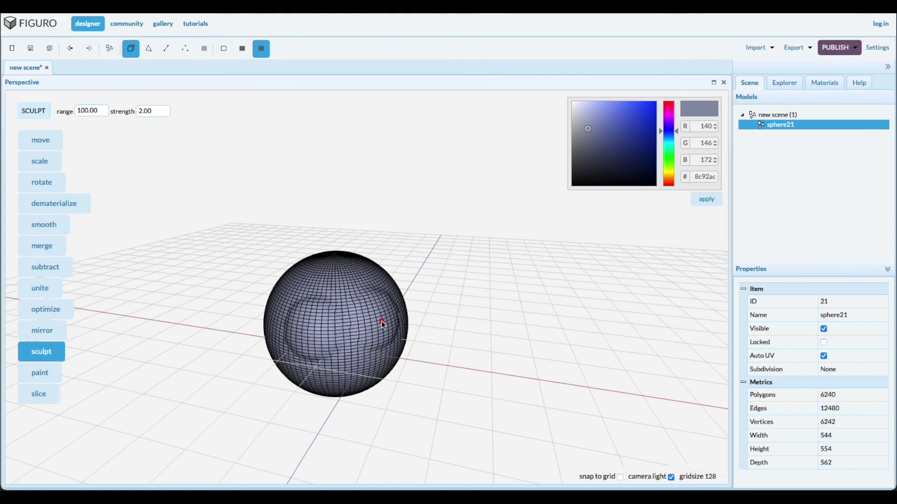
pyautogui.moveTo(360, 370)
pyautogui.mouseDown()
pyautogui.moveTo(354, 358)
pyautogui.moveTo(354, 369)
pyautogui.mouseUp()
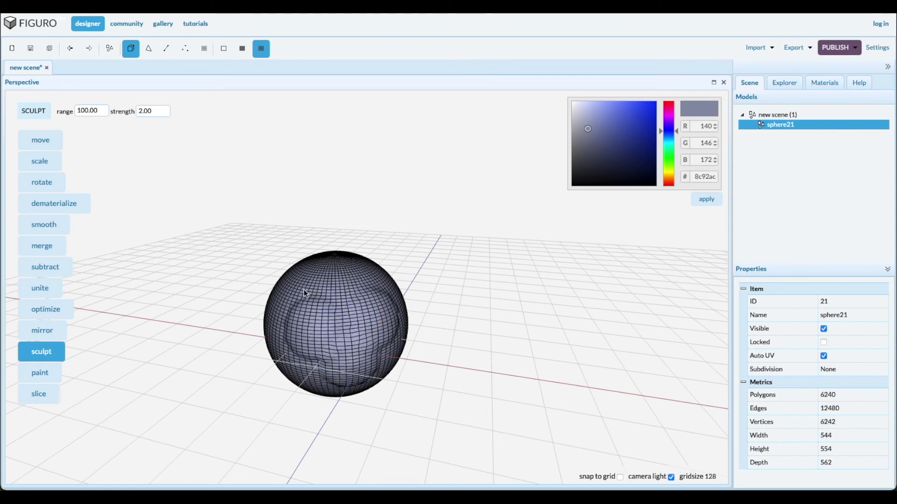
# - Set the sculpt strength to -2 and sculpt the upper front of the sphere
pyautogui.doubleClick(158, 112)
pyautogui.write('-2')
pyautogui.click(335, 298)
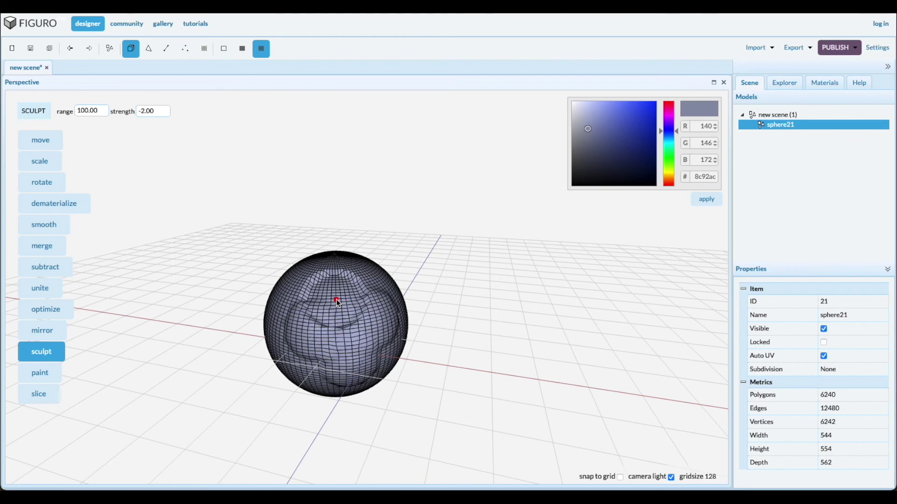
# - Set the sculpt range to 10 and sculpt fine marks on the side of the sphere
pyautogui.doubleClick(99, 110)
pyautogui.write('10')
pyautogui.moveTo(252, 379); pyautogui.dragTo(274, 380)
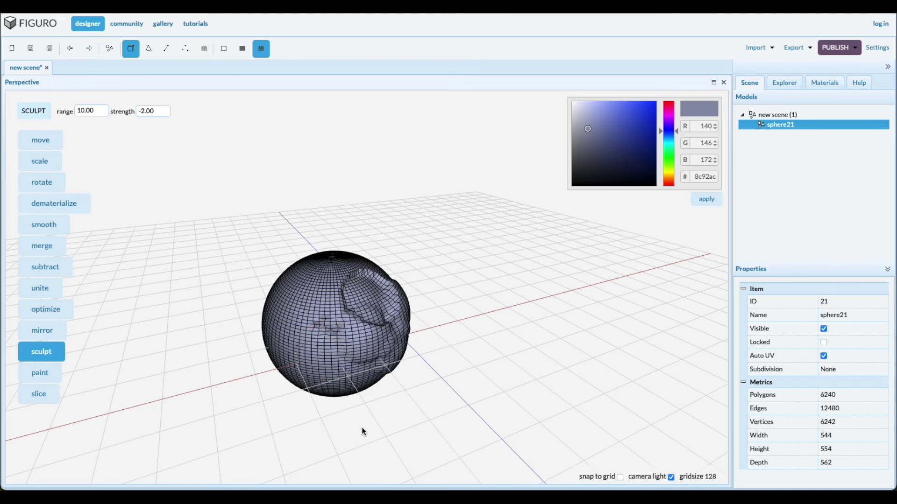
pyautogui.moveTo(362, 428); pyautogui.dragTo(347, 425, button='middle')
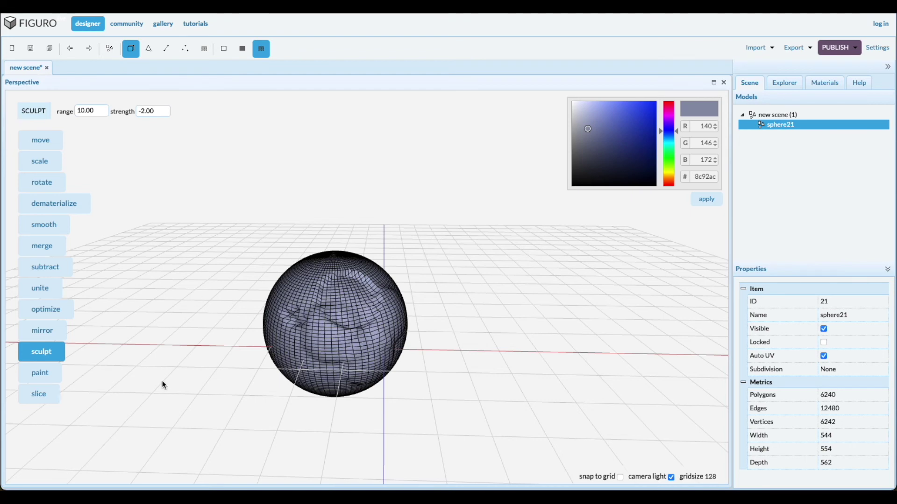
# - Paint the sculpted front of the sphere in green 8dab8a with radius 100 and intensity 0.30
pyautogui.click(40, 374)
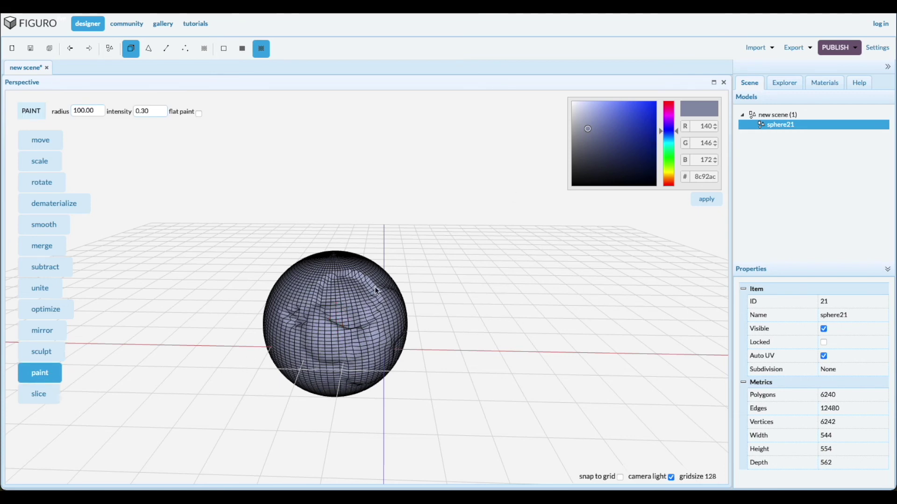
pyautogui.click(669, 158)
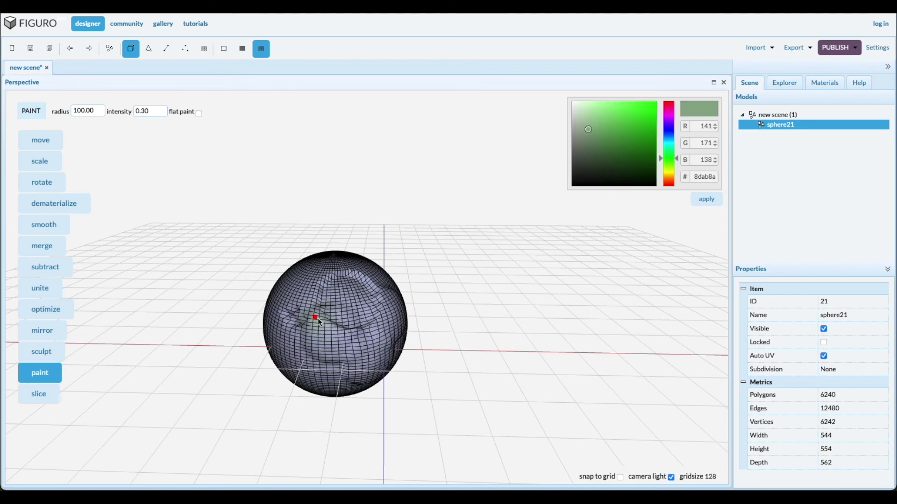
pyautogui.moveTo(336, 337)
pyautogui.mouseDown()
pyautogui.moveTo(332, 348)
pyautogui.moveTo(371, 285)
pyautogui.moveTo(349, 292)
pyautogui.moveTo(377, 298)
pyautogui.mouseUp()
pyautogui.moveTo(491, 374); pyautogui.dragTo(461, 366)
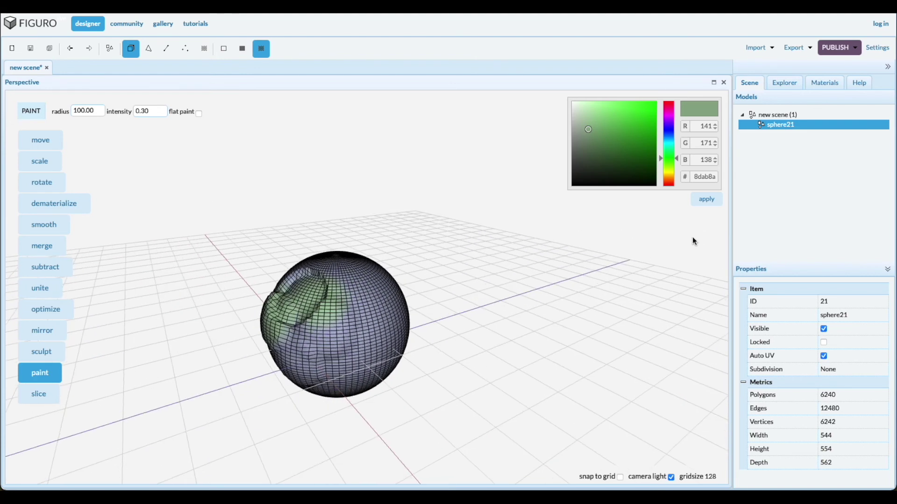
# - Paint the smooth side of the sphere in purple a78aab with flat paint enabled, radius 100 and intensity 0.30
pyautogui.click(669, 116)
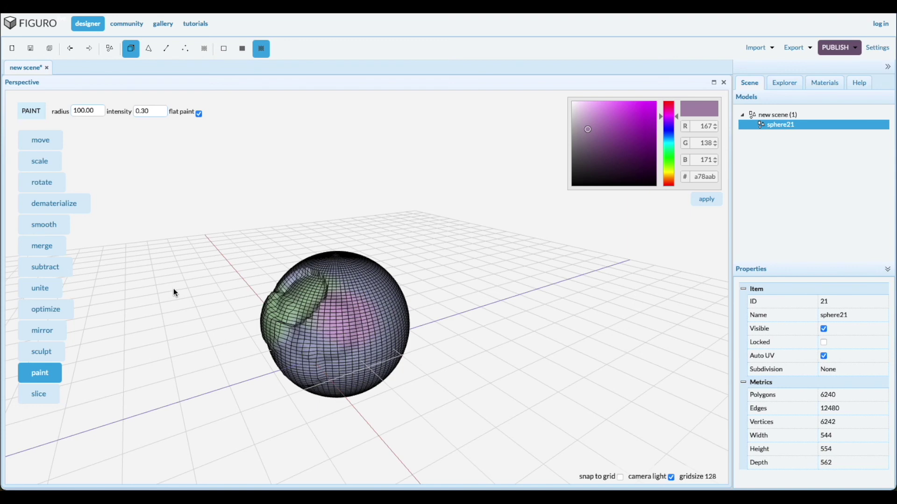
pyautogui.moveTo(478, 372); pyautogui.dragTo(508, 381)
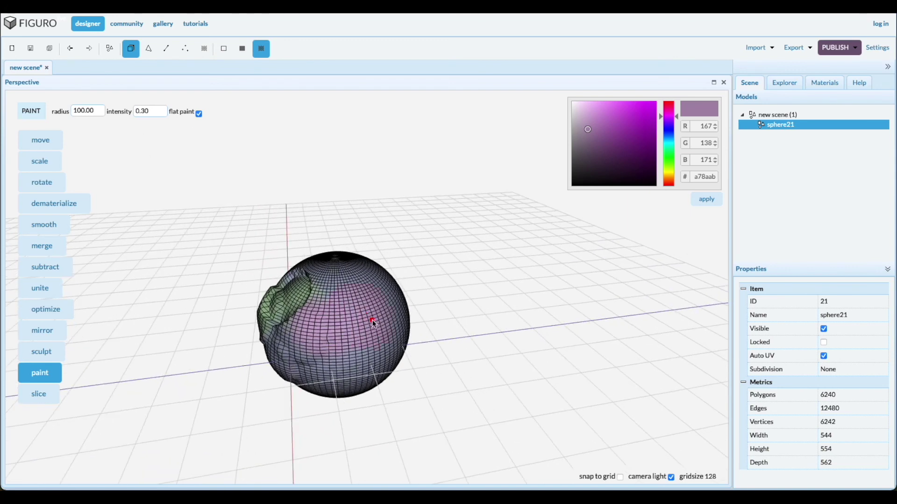
pyautogui.scroll(5, 354, 312)
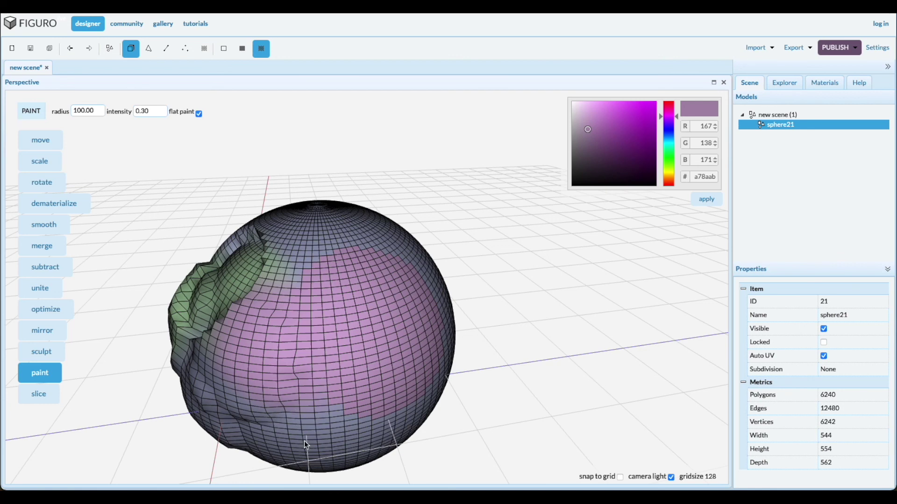
pyautogui.scroll(-4, 331, 299)
pyautogui.scroll(-1, 331, 301)
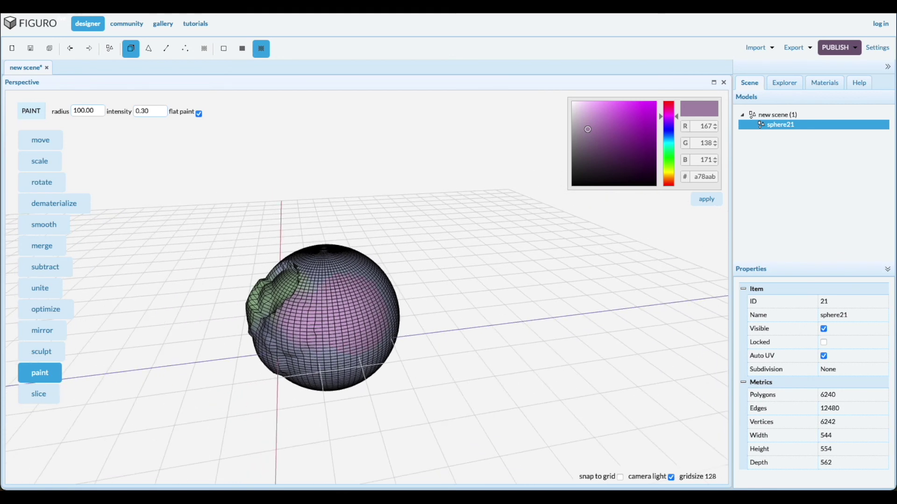
# - Slice the sphere into two bodies with a nearly horizontal cut through its middle in top view, and select the second mesh
pyautogui.click(40, 393)
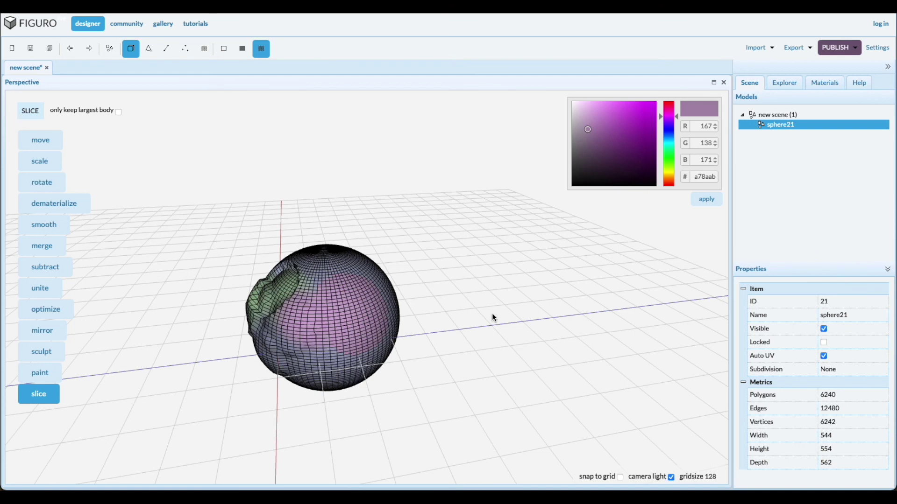
pyautogui.rightClick(502, 273)
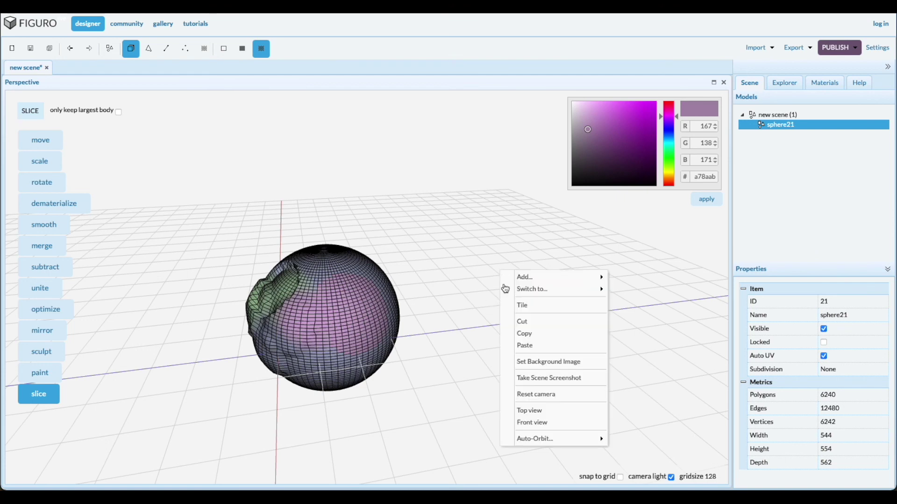
pyautogui.click(528, 411)
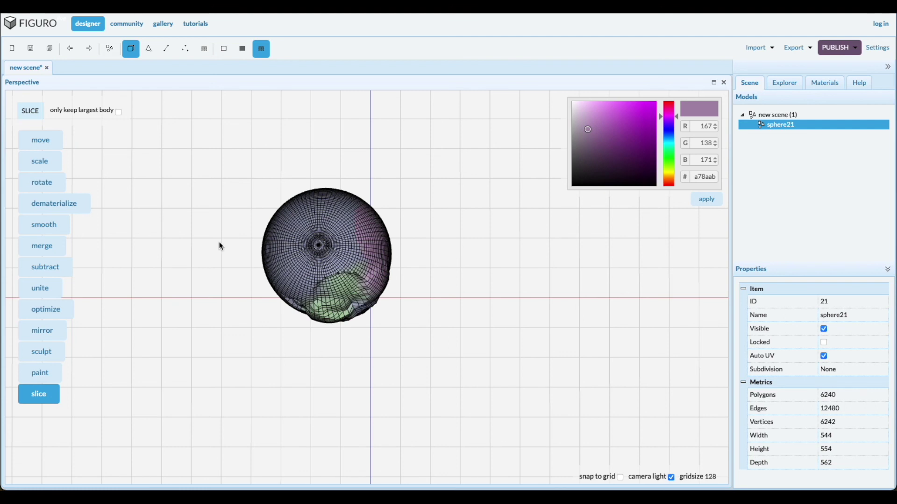
pyautogui.moveTo(245, 256); pyautogui.dragTo(459, 262)
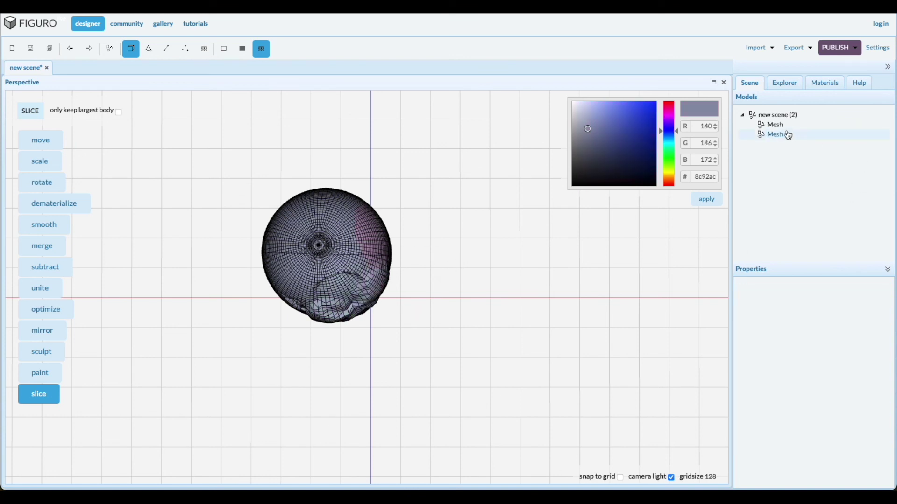
pyautogui.click(772, 135)
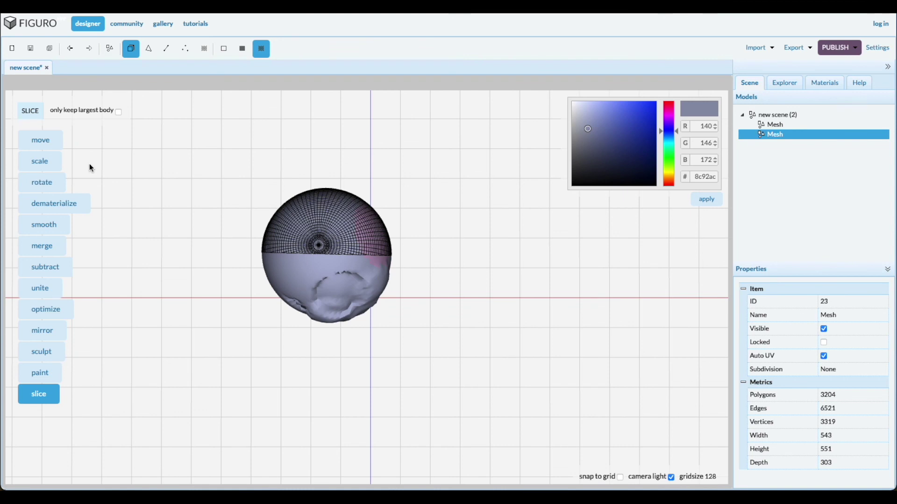